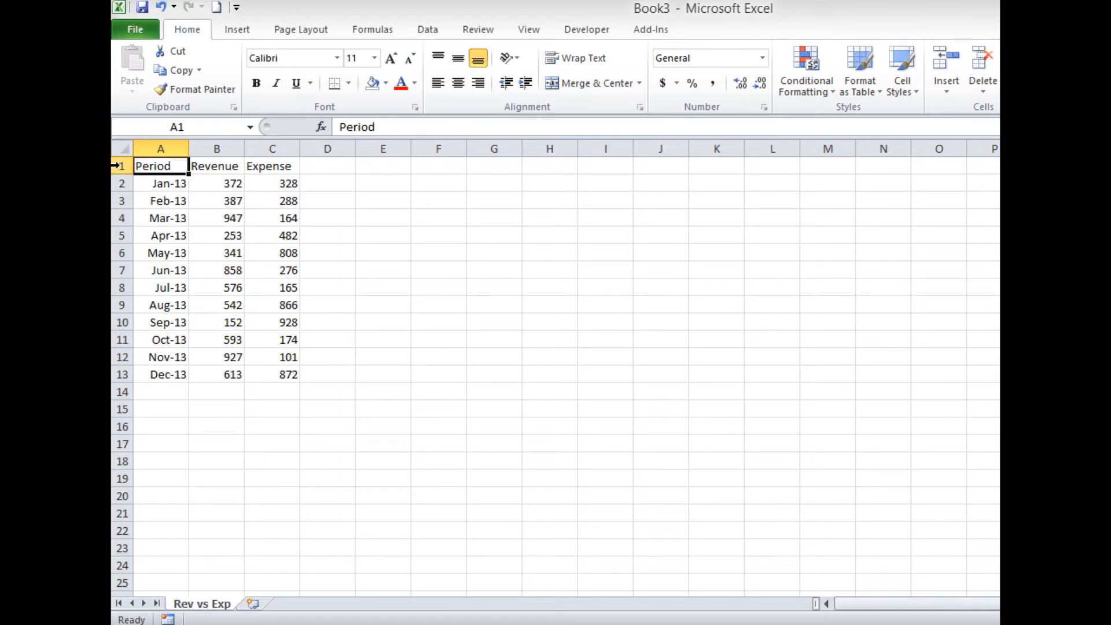
# Step: Insert 42 blank rows above the Period, Revenue and Expense table so that its header sits in row 43
pyautogui.moveTo(116, 165); pyautogui.dragTo(143, 528)
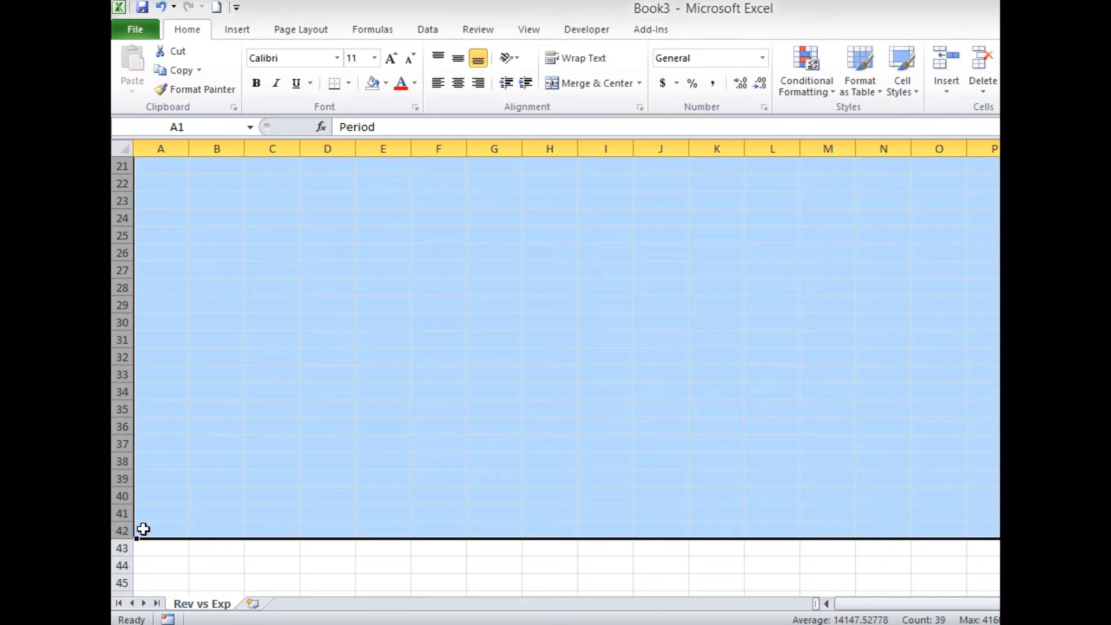
pyautogui.press('Delete')
pyautogui.press('Down')
pyautogui.hotkey('ctrl', 'Down')
pyautogui.press('Down')
pyautogui.press('Down')
pyautogui.press('Down')
pyautogui.press('Down')
pyautogui.press('Up')
pyautogui.press('Up')
pyautogui.press('Up')
pyautogui.press('Up')
pyautogui.press('Down')
pyautogui.press('Down')
pyautogui.press('Up')
pyautogui.press('Up')
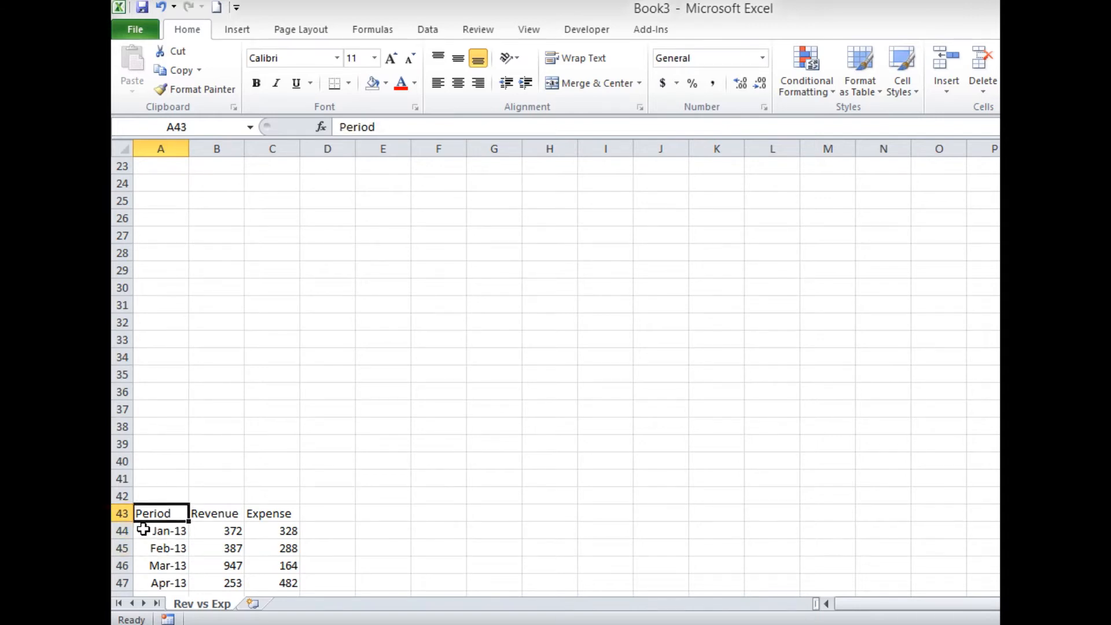
# Step: Copy the whole table in A43:C55 and paste the copy at A1
pyautogui.hotkey('ctrl', 'a')
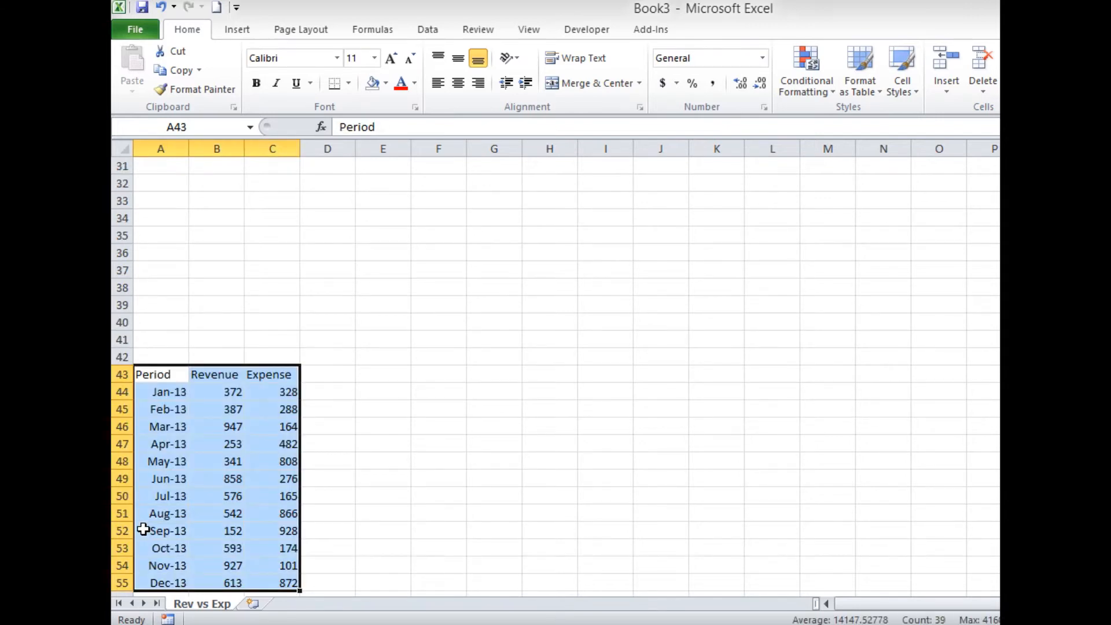
pyautogui.hotkey('ctrl', 'c')
pyautogui.press('Down')
pyautogui.press('Right')
pyautogui.press('Up')
pyautogui.press('Down')
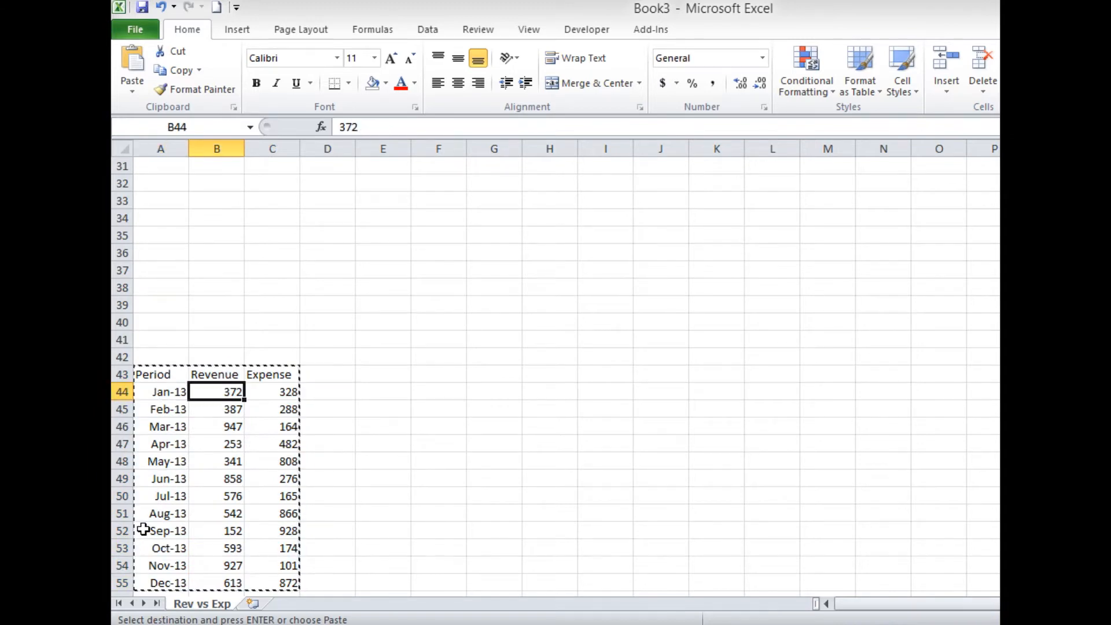
pyautogui.press('Up')
pyautogui.press('Up')
pyautogui.press('Up')
pyautogui.hotkey('ctrl', 'Up')
pyautogui.press('Left')
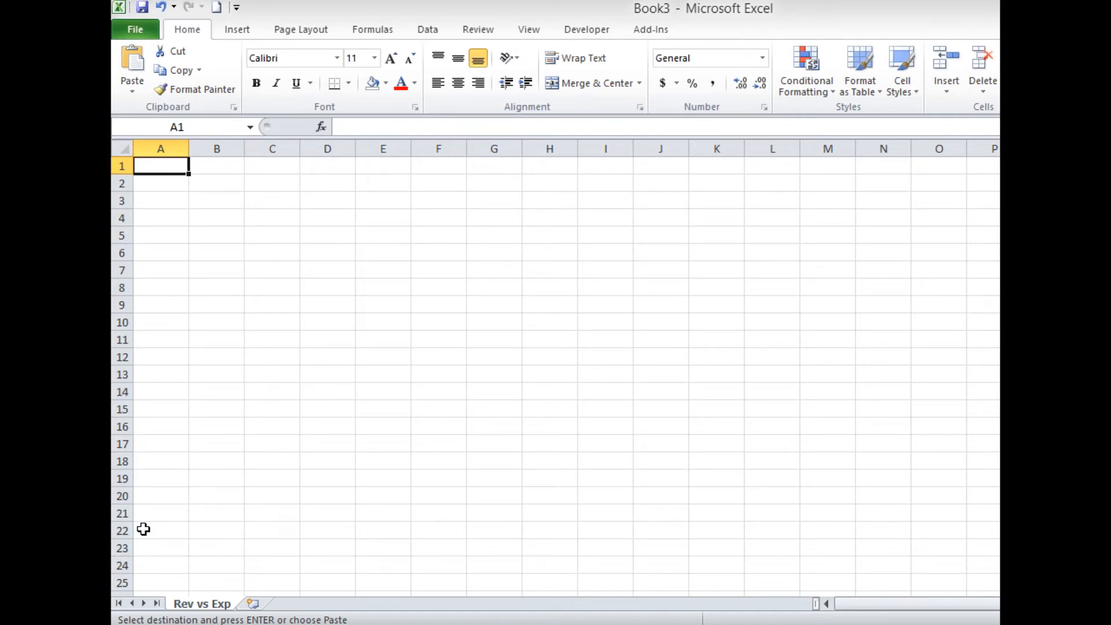
pyautogui.press('Return')
pyautogui.press('Down')
pyautogui.press('Up')
pyautogui.press('Right')
pyautogui.press('Down')
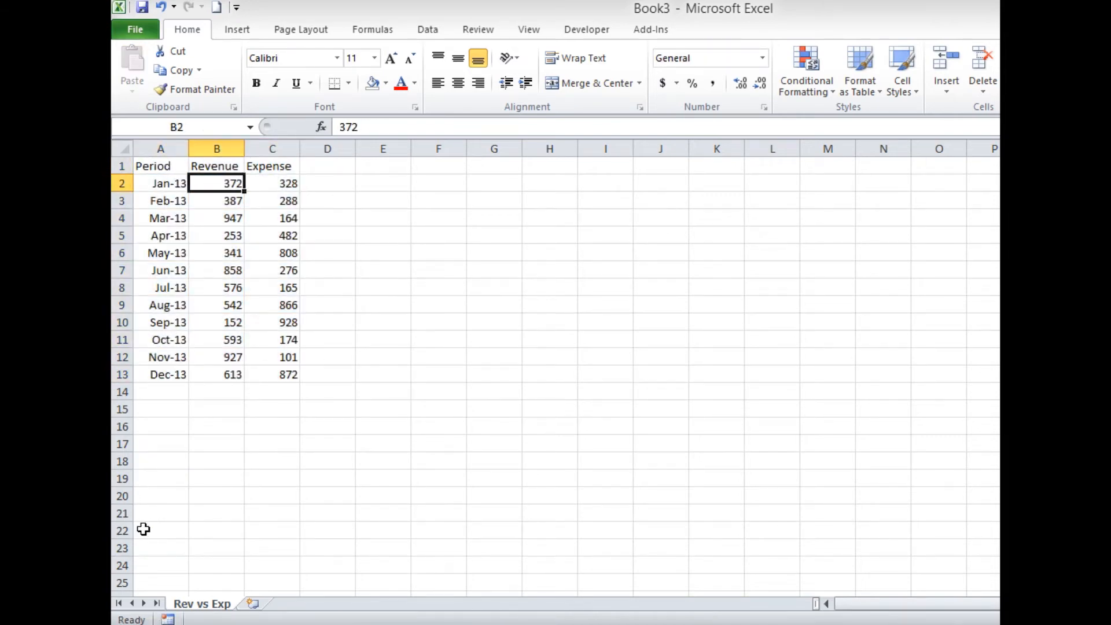
# Step: Add the labels Revenue in A16 and Expense in A17 below the copied table
pyautogui.press('Left')
pyautogui.hotkey('ctrl', 'Down')
pyautogui.press('Down')
pyautogui.press('Down')
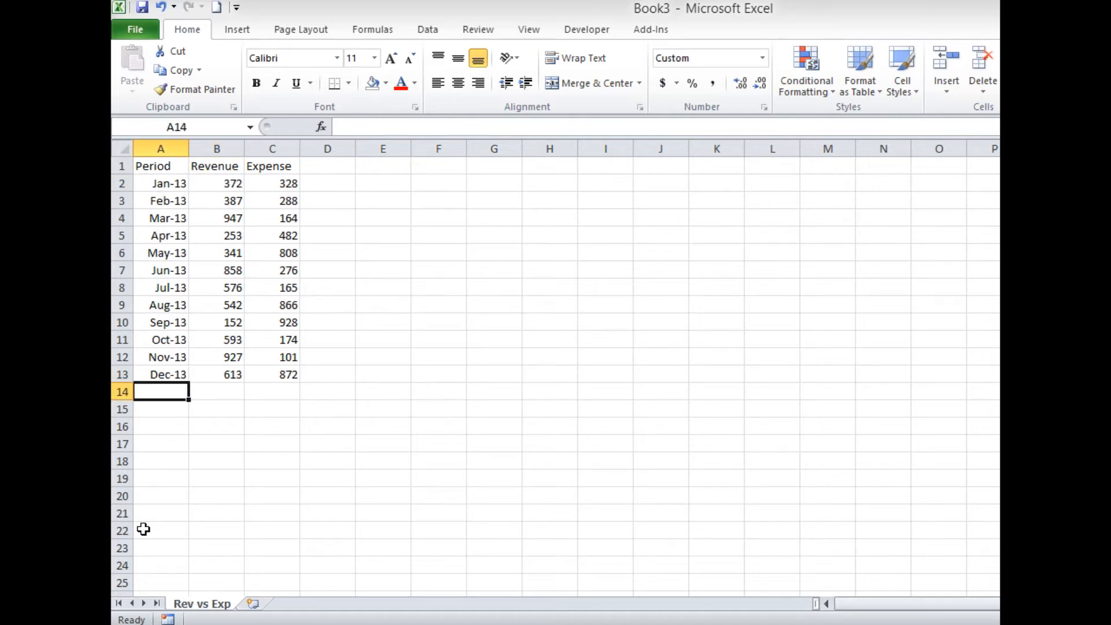
pyautogui.press('Down')
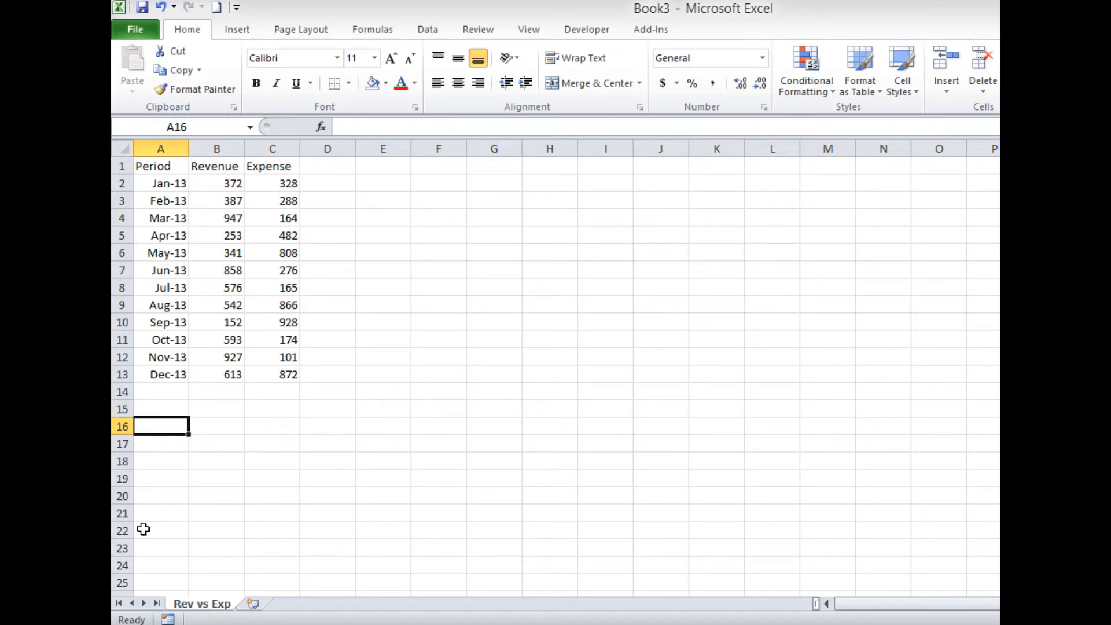
pyautogui.write('Revenue')
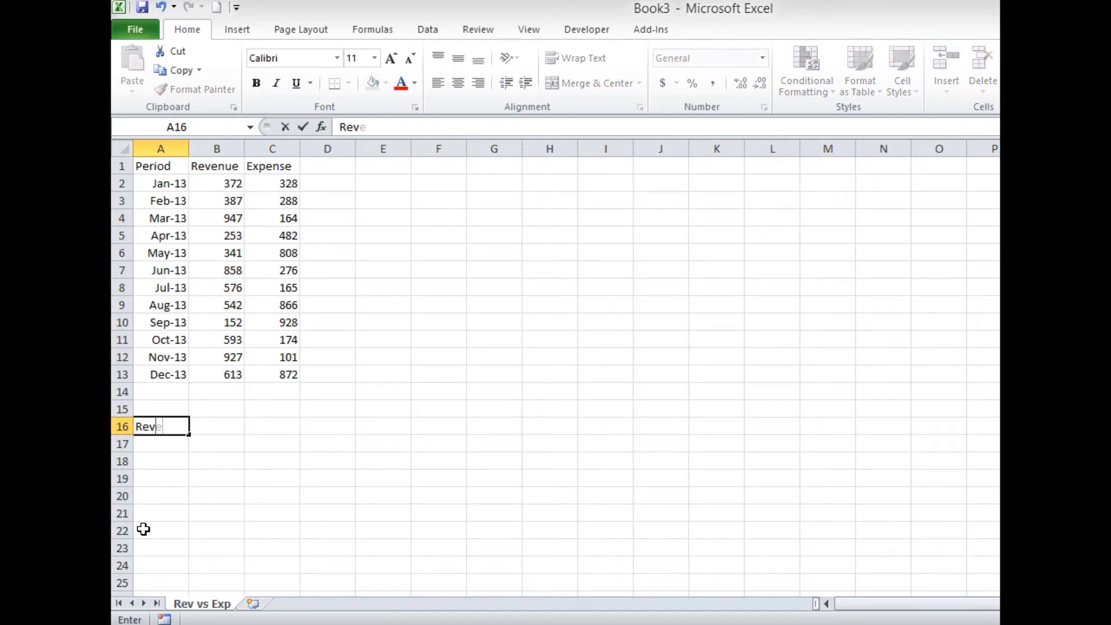
pyautogui.press('Return')
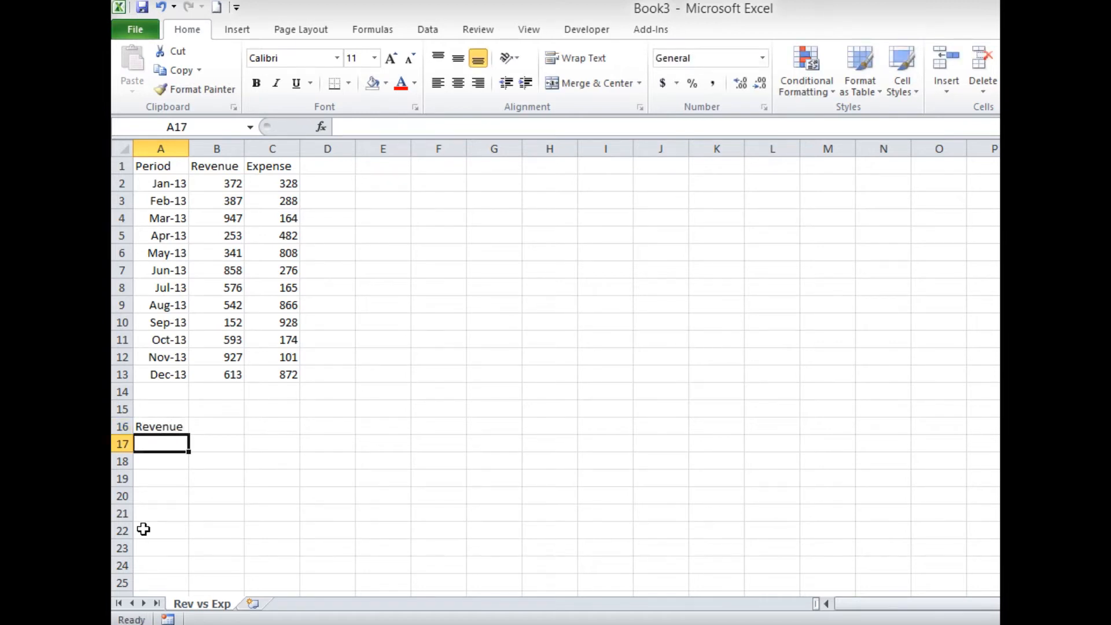
pyautogui.write('Expe')
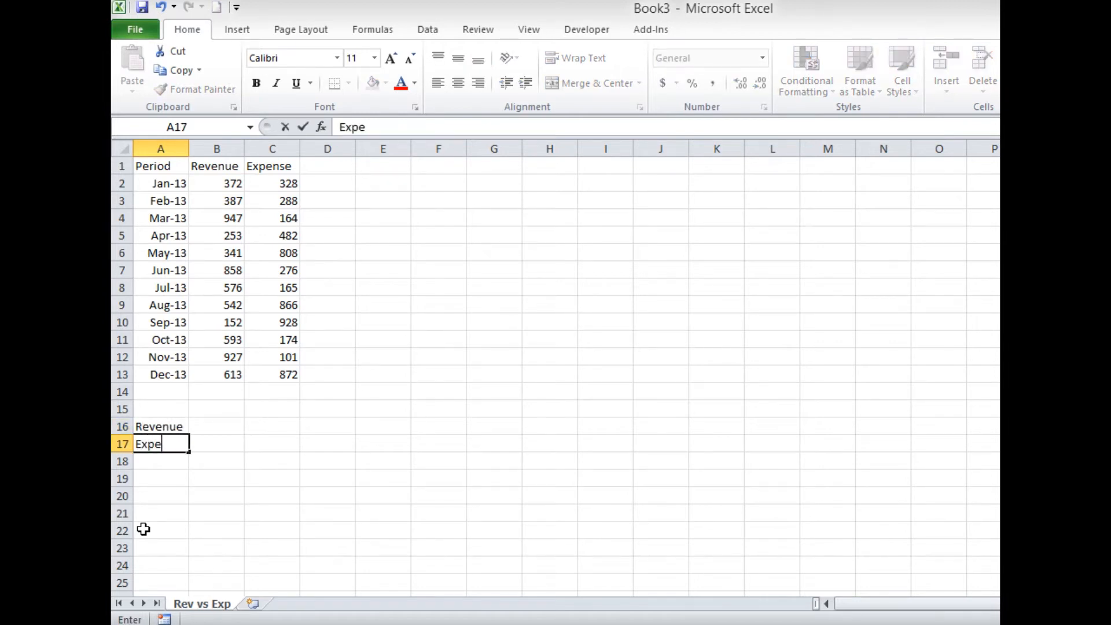
pyautogui.write('nse')
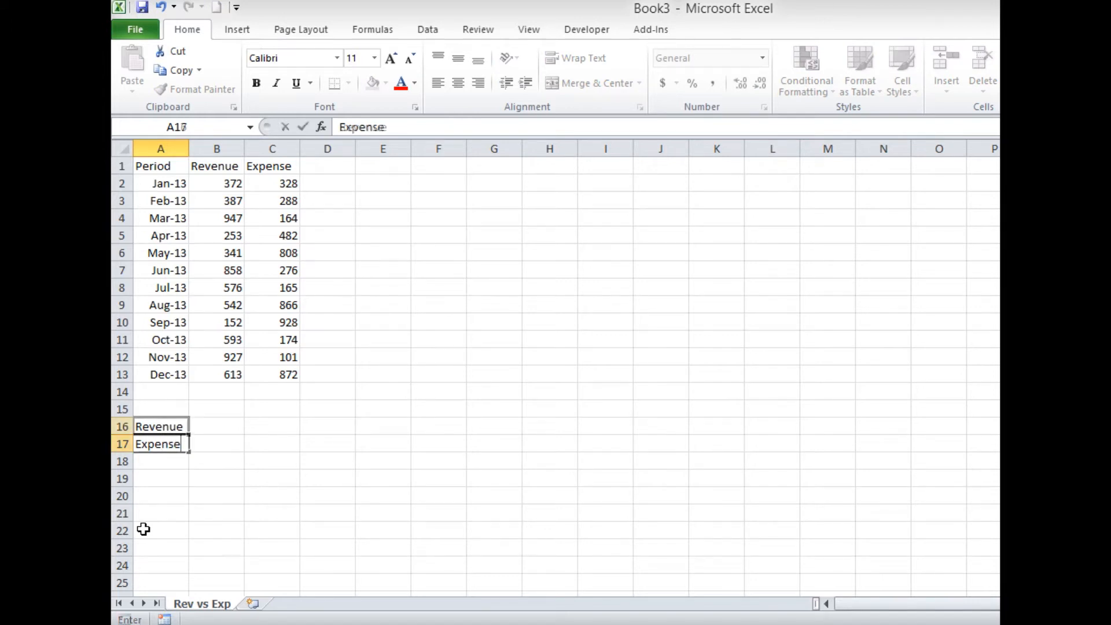
pyautogui.press('Up')
# Step: Enter the formula =IF($B$16=TRUE,B44,NA()) in B2 for the January revenue
pyautogui.press('Right')
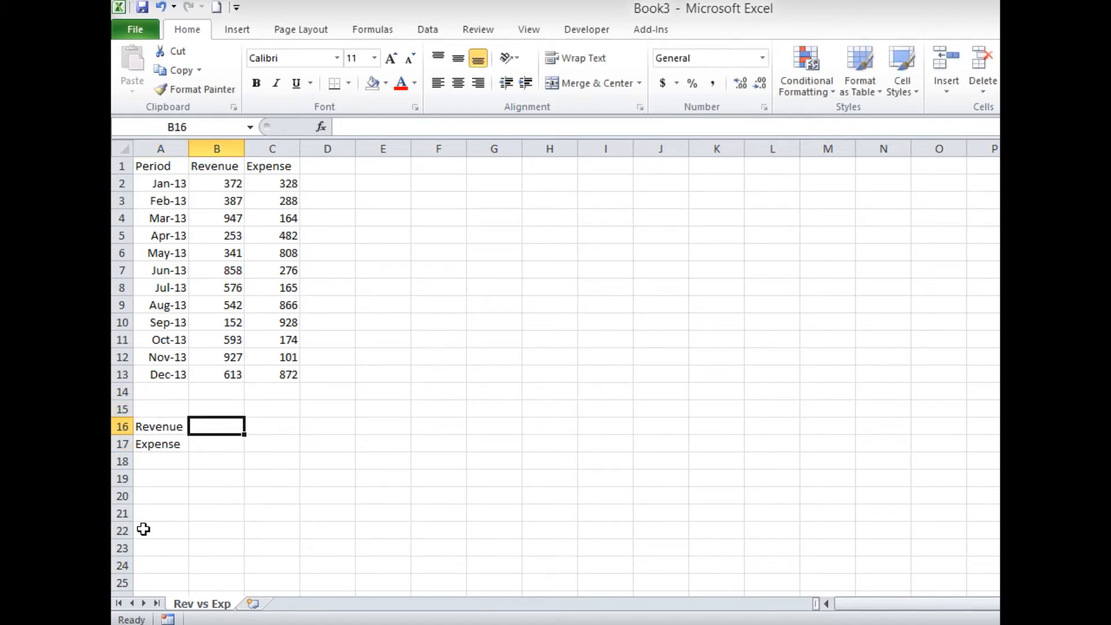
pyautogui.press('Down')
pyautogui.press('Up')
pyautogui.press('Down')
pyautogui.press('Up')
pyautogui.hotkey('ctrl', 'Up')
pyautogui.hotkey('ctrl', 'Up')
pyautogui.press('Down')
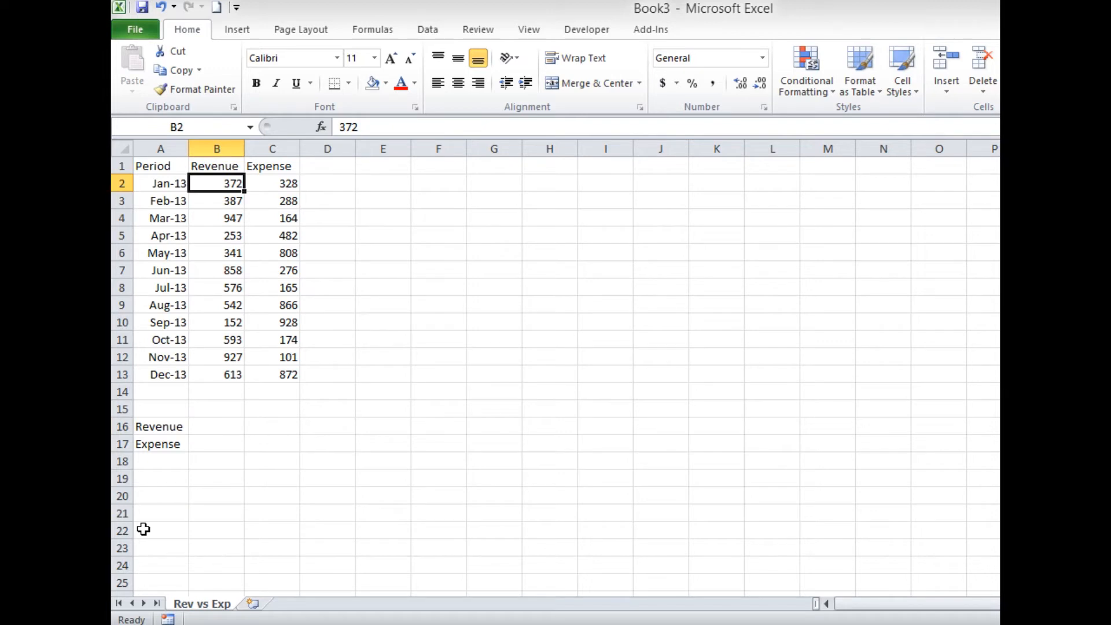
pyautogui.write('=')
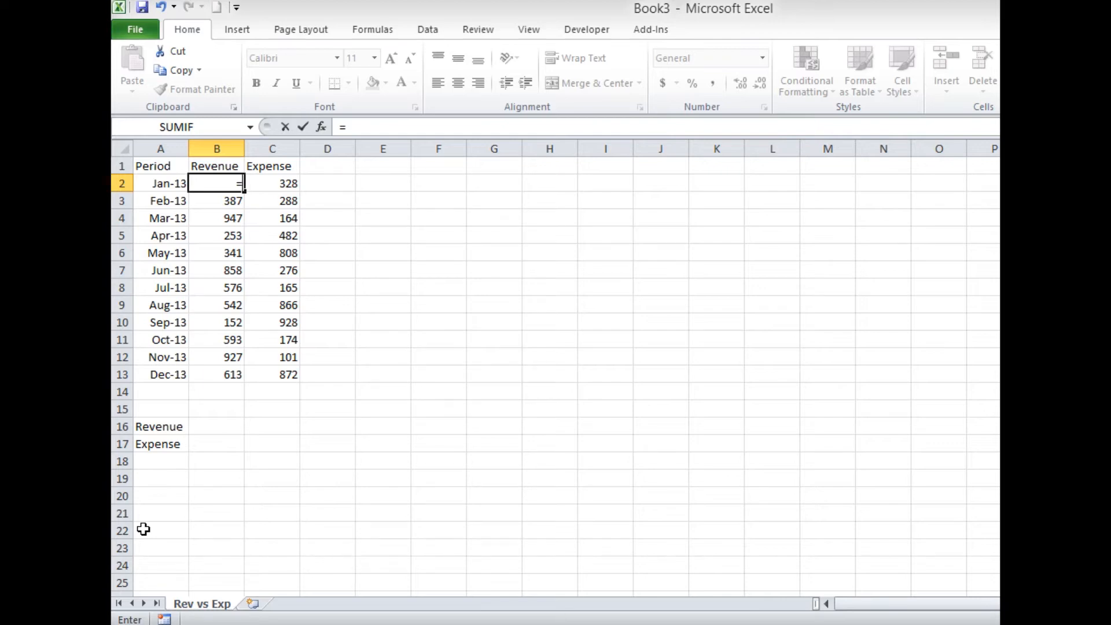
pyautogui.write('if')
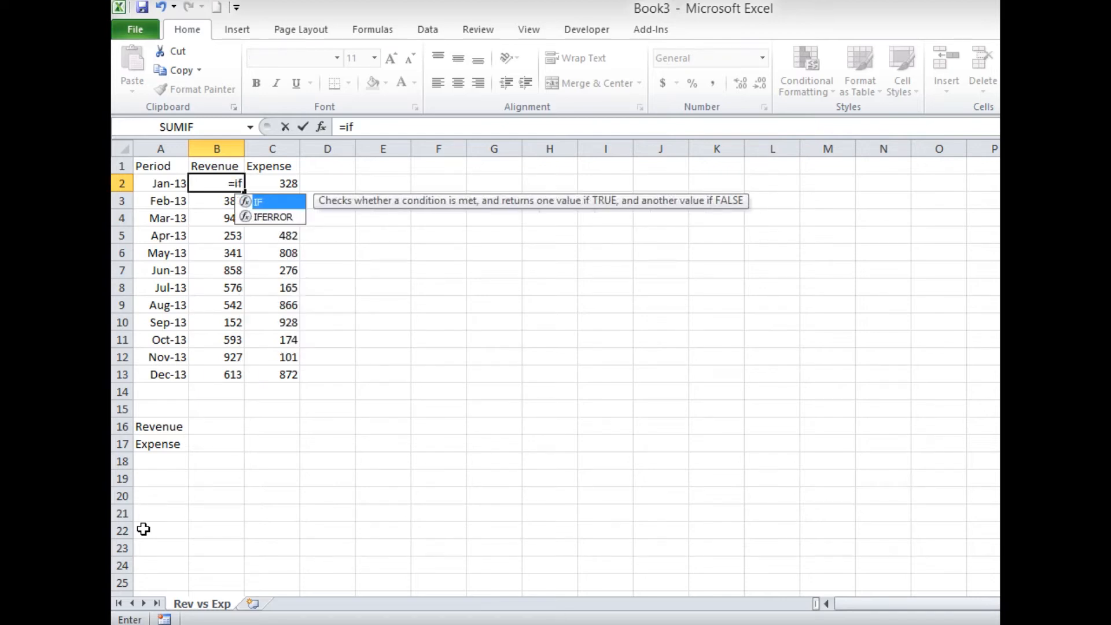
pyautogui.write('(')
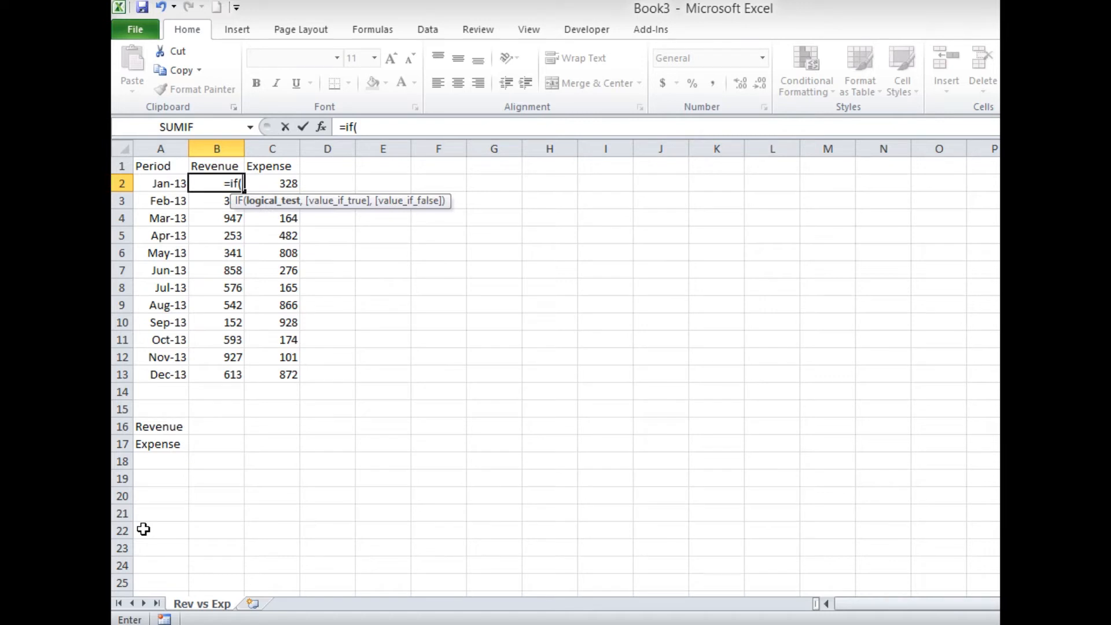
pyautogui.click(211, 428)
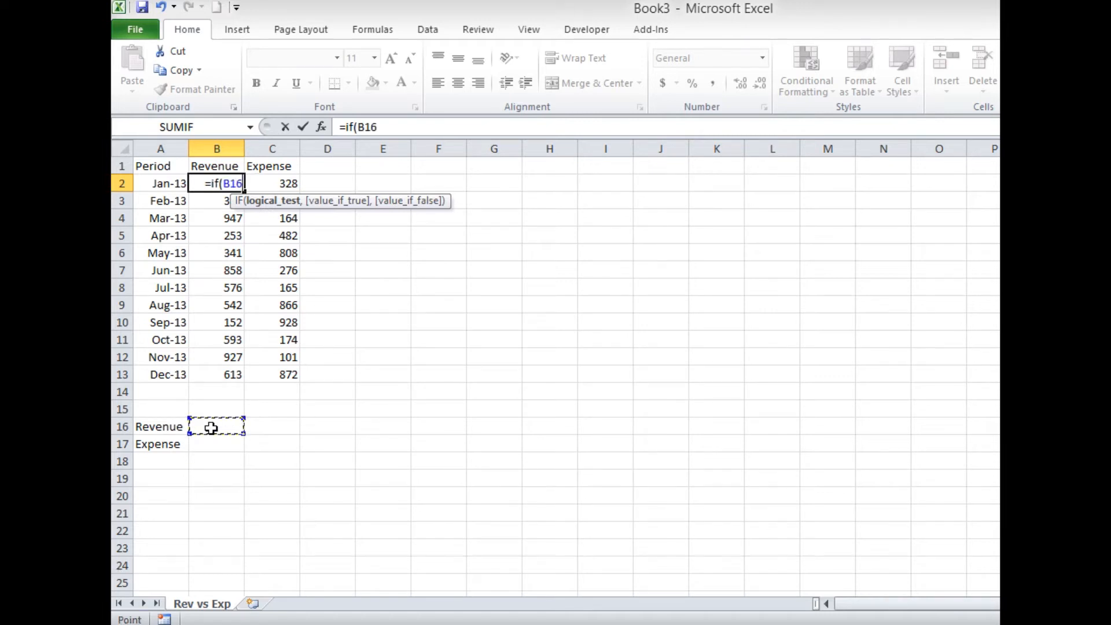
pyautogui.press('F4')
pyautogui.write('=')
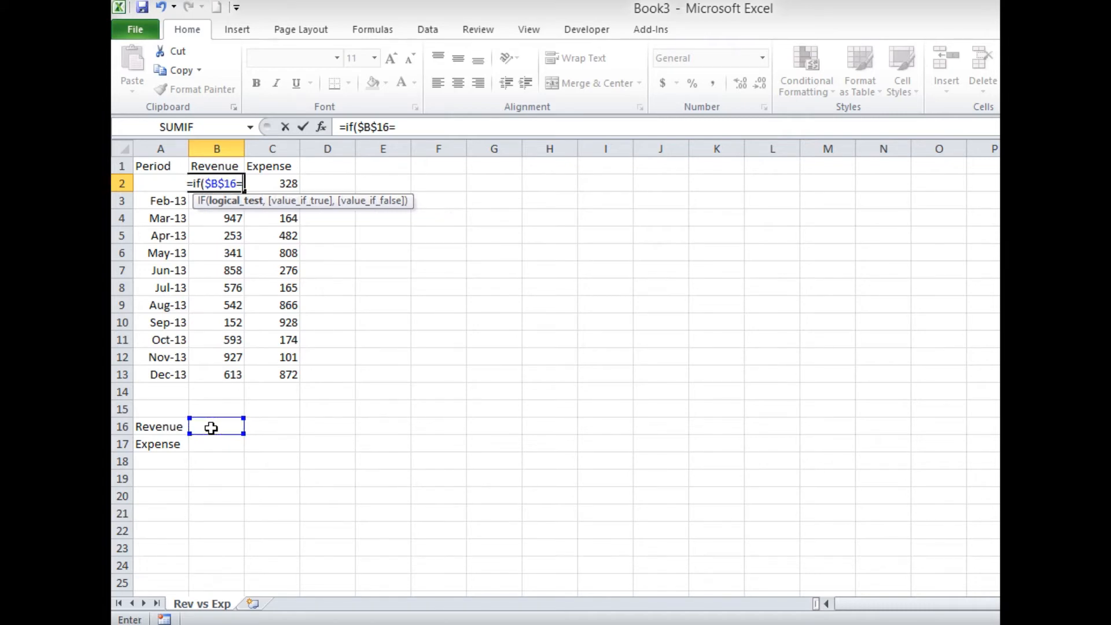
pyautogui.write('true,')
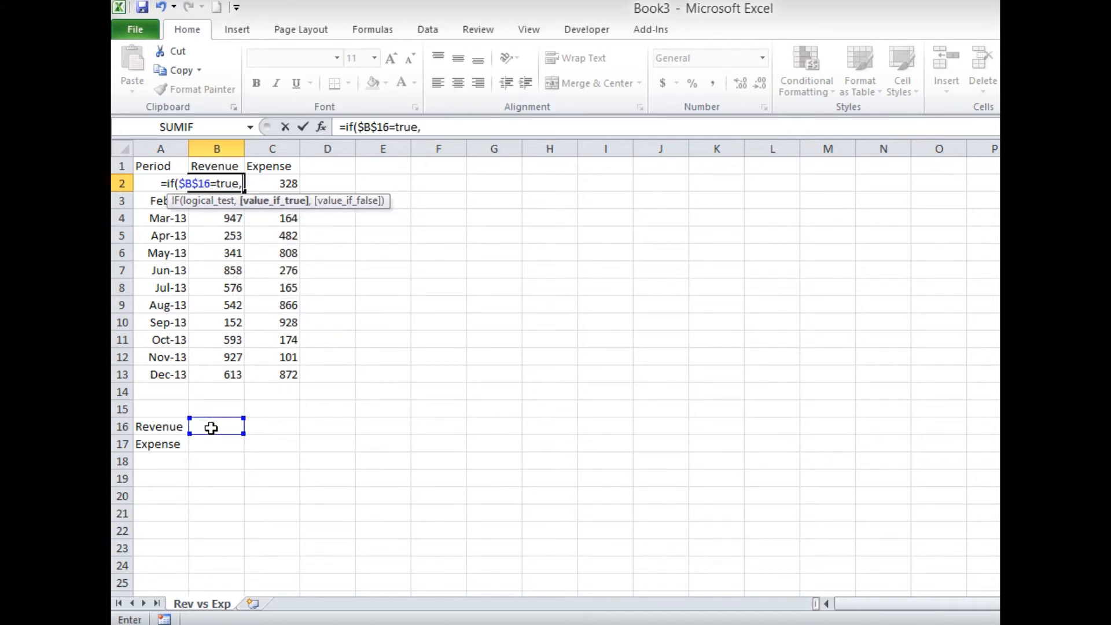
pyautogui.write('b')
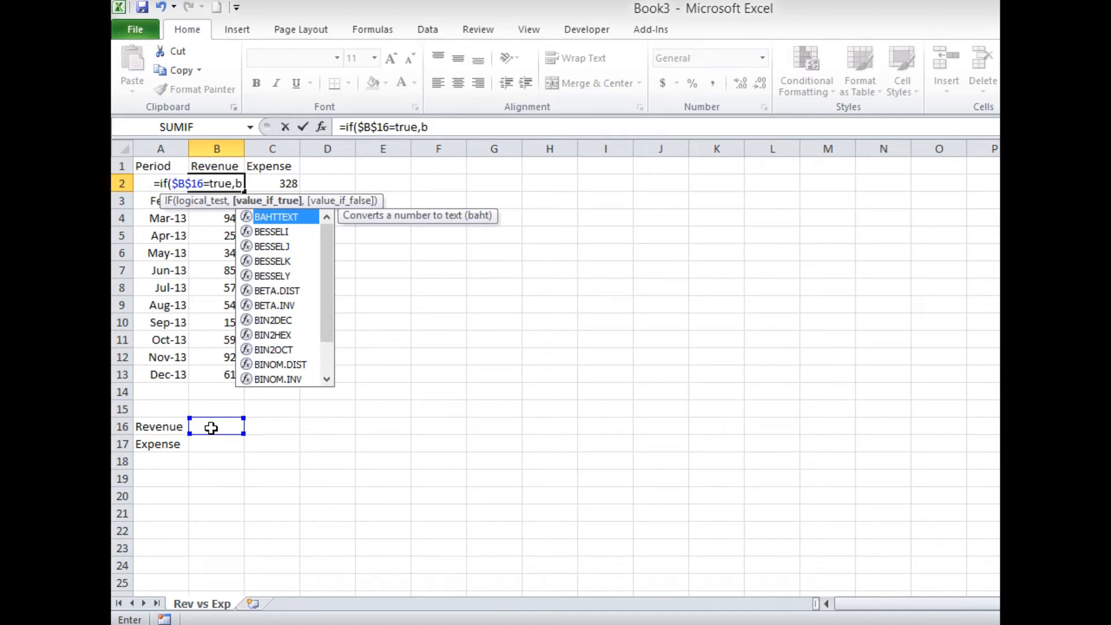
pyautogui.write('44')
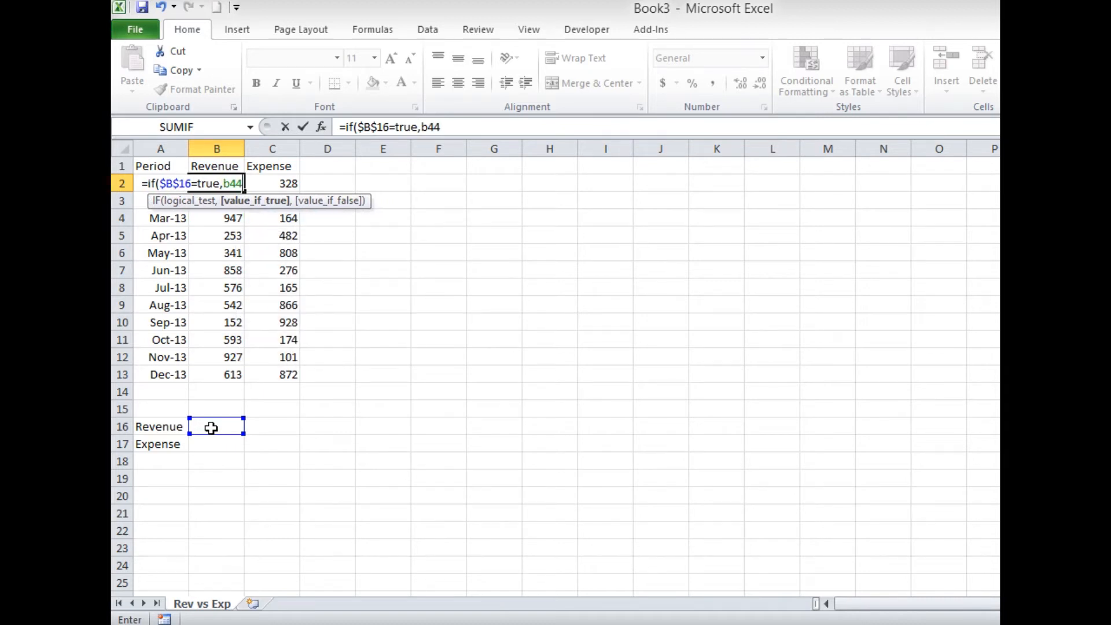
pyautogui.write(',')
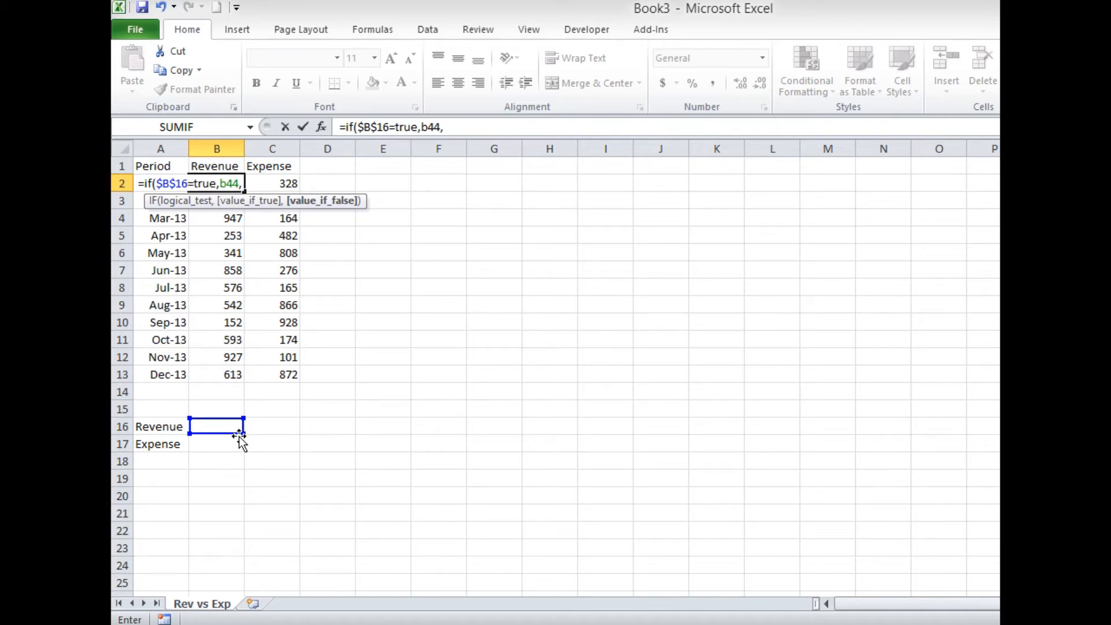
pyautogui.write('na')
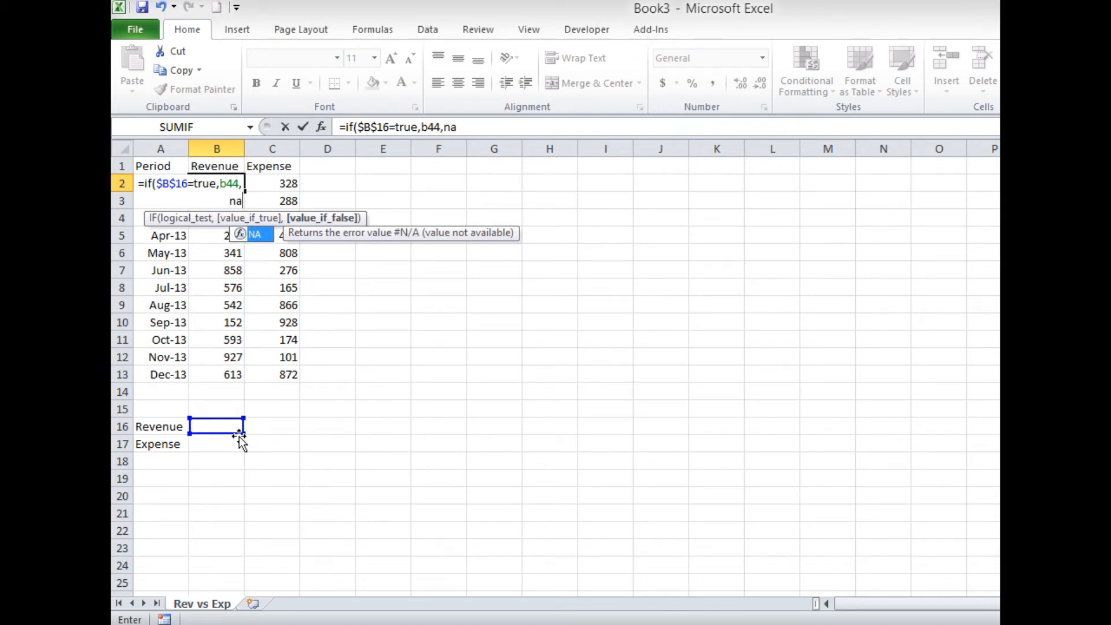
pyautogui.write('(')
pyautogui.write('))')
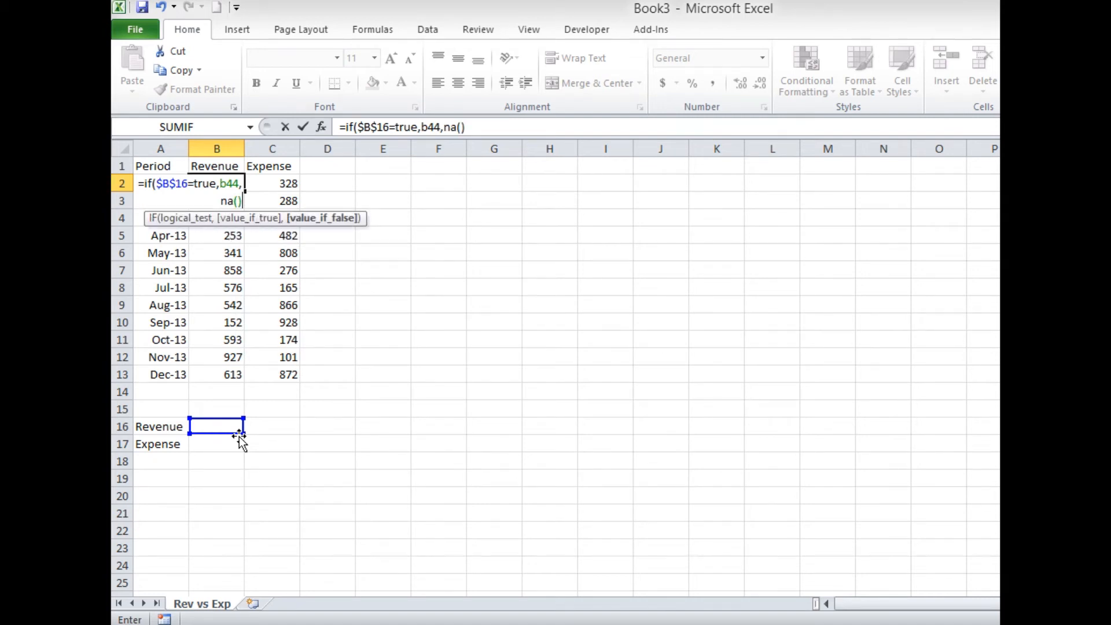
pyautogui.press('Return')
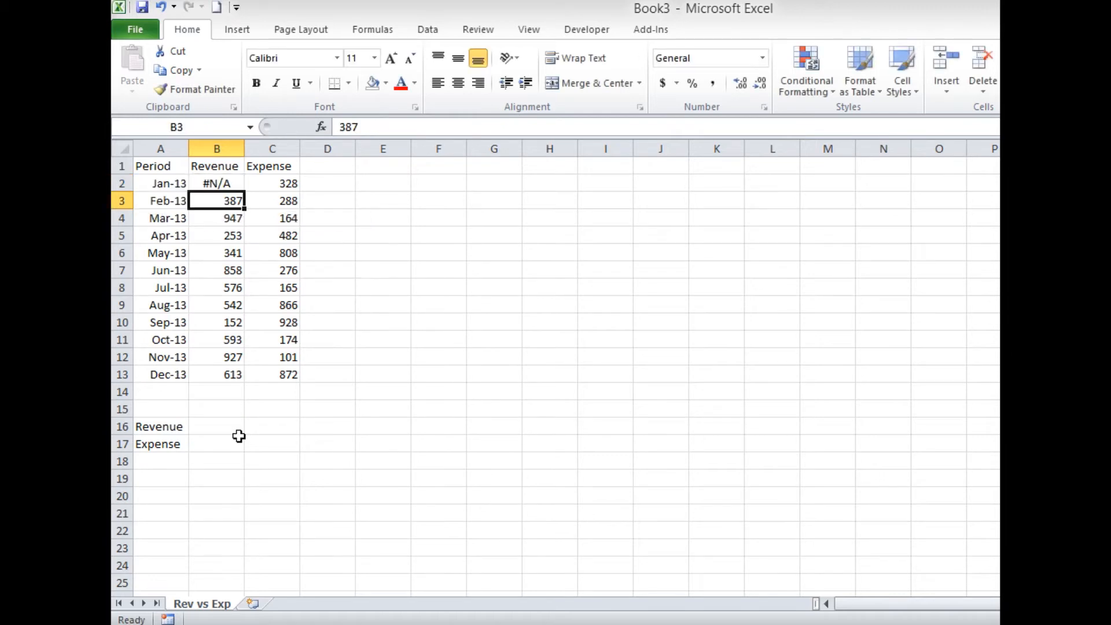
# Step: Test the January revenue formula by entering TRUE in B16, checking B2, and clearing B16 again
pyautogui.click(220, 426)
pyautogui.write('true')
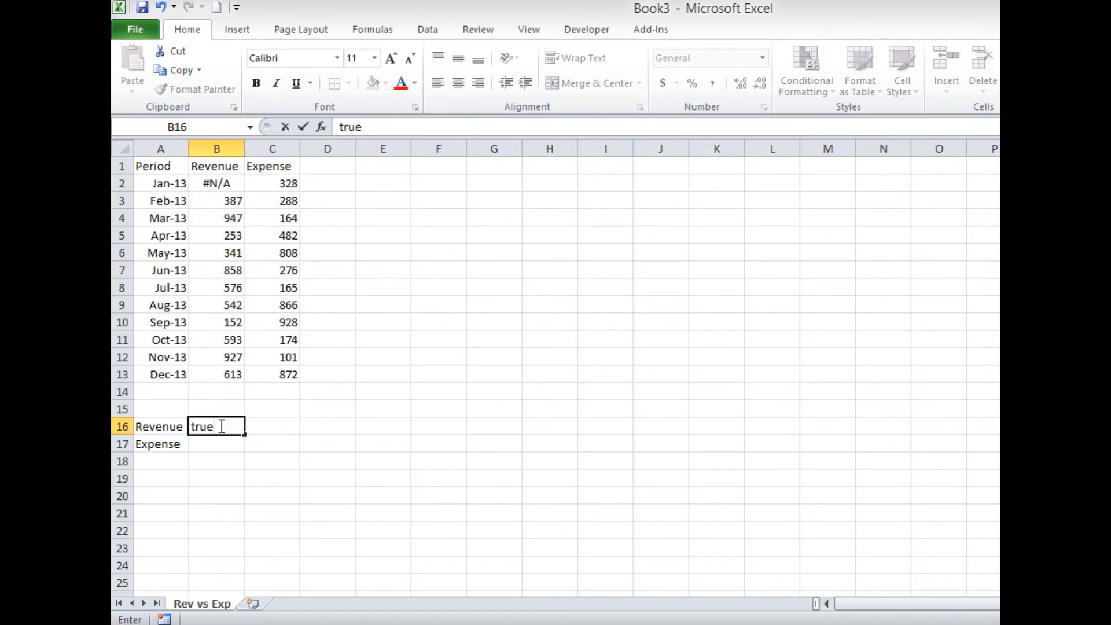
pyautogui.press('Return')
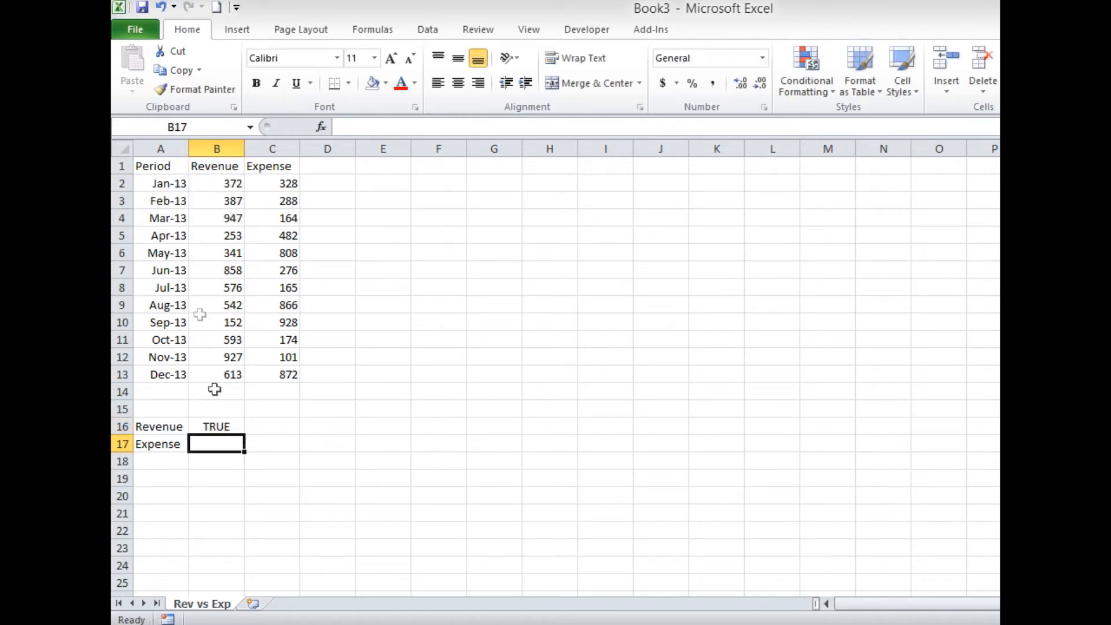
pyautogui.click(230, 186)
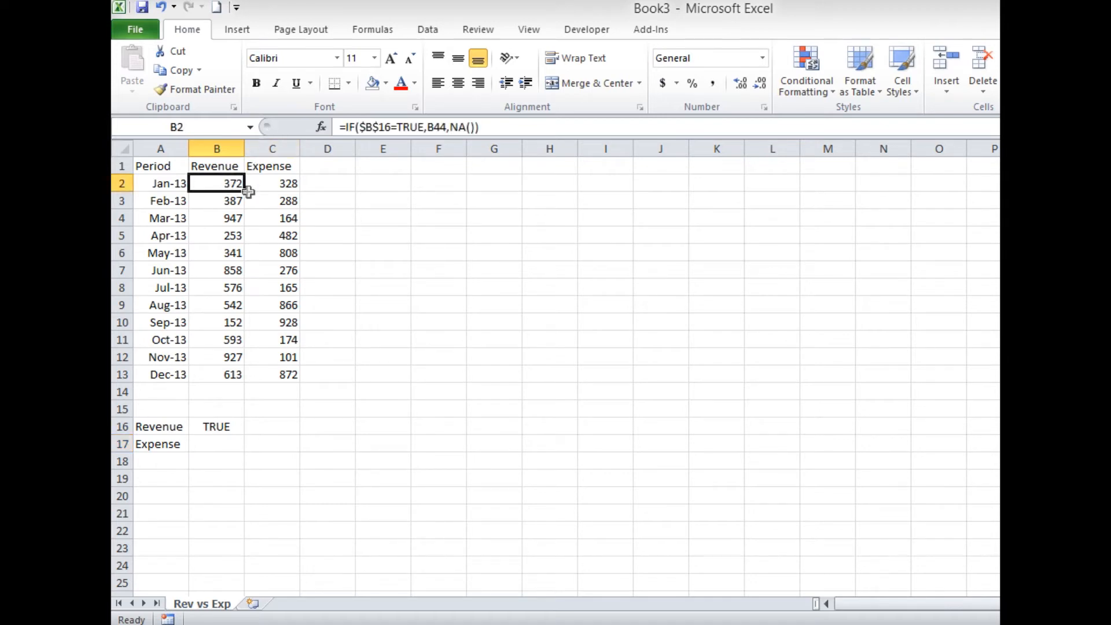
pyautogui.click(224, 429)
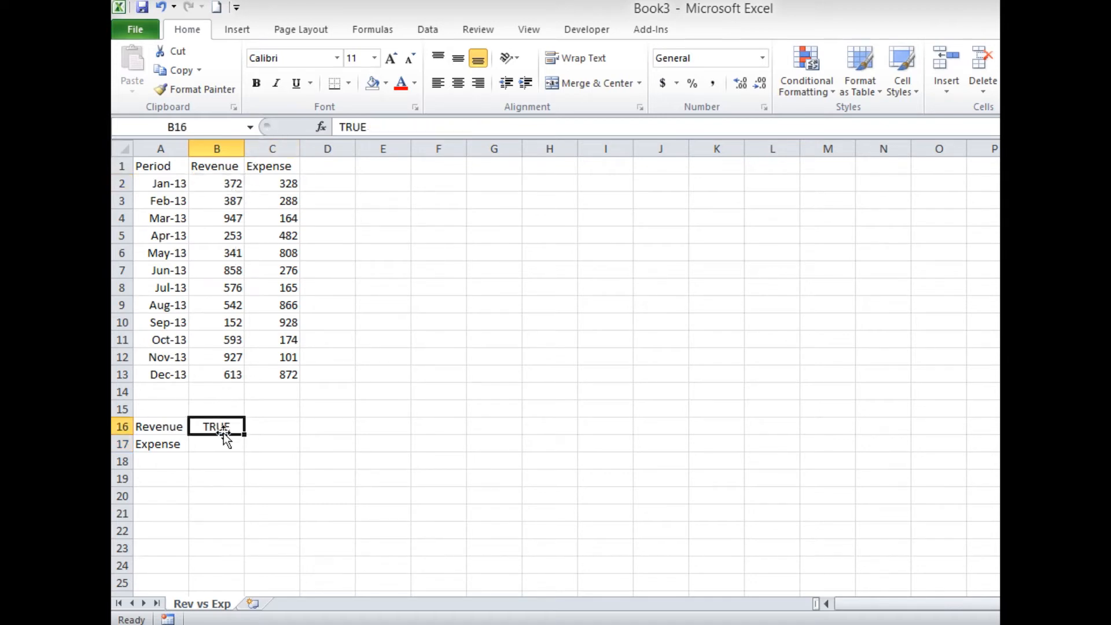
pyautogui.press('Delete')
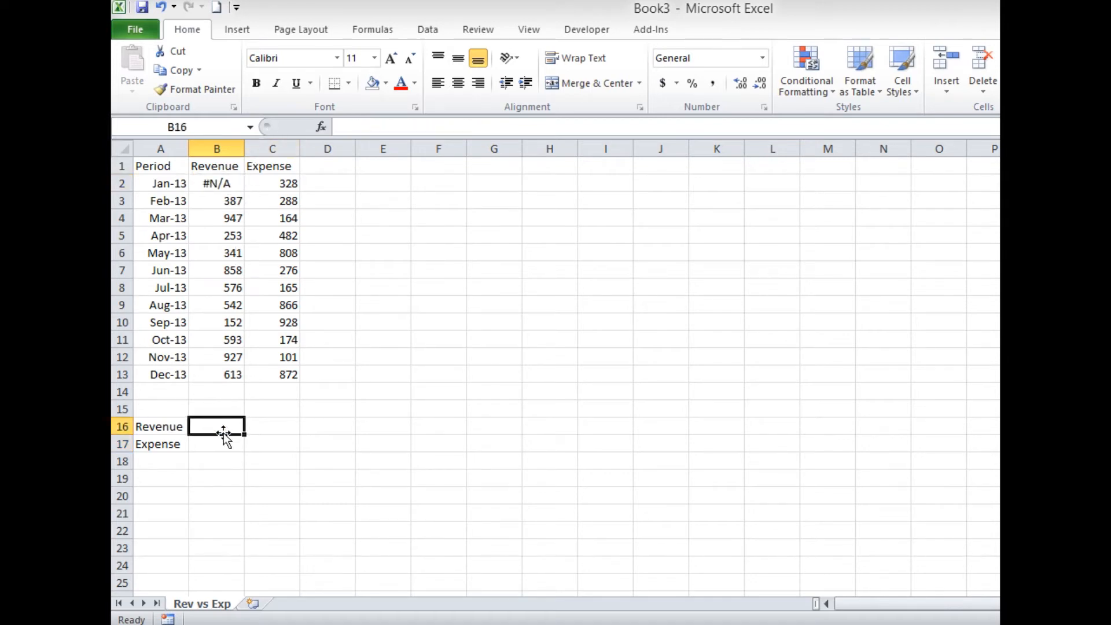
# Step: Fill the B2 formula down the Revenue column to B13 and copy it into C2 for Expense
pyautogui.click(230, 185)
pyautogui.doubleClick(245, 192)
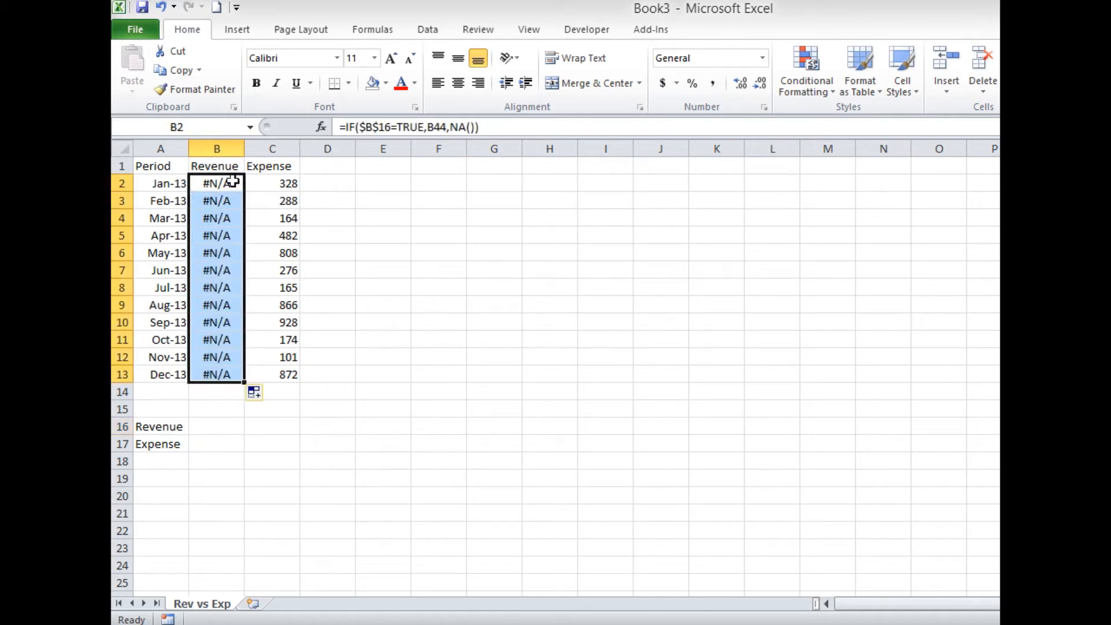
pyautogui.click(232, 182)
pyautogui.hotkey('ctrl', 'c')
pyautogui.press('Right')
pyautogui.hotkey('ctrl', 'v')
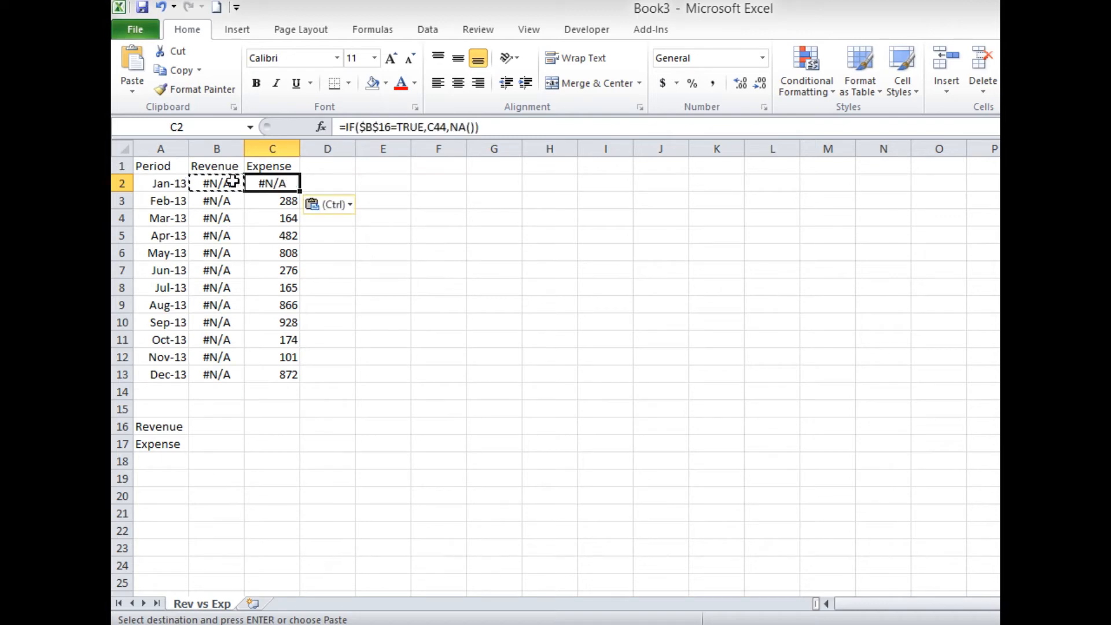
# Step: Change the flag reference in the C2 formula to $B$17 and fill the formula down the Expense column to C13
pyautogui.doubleClick(273, 183)
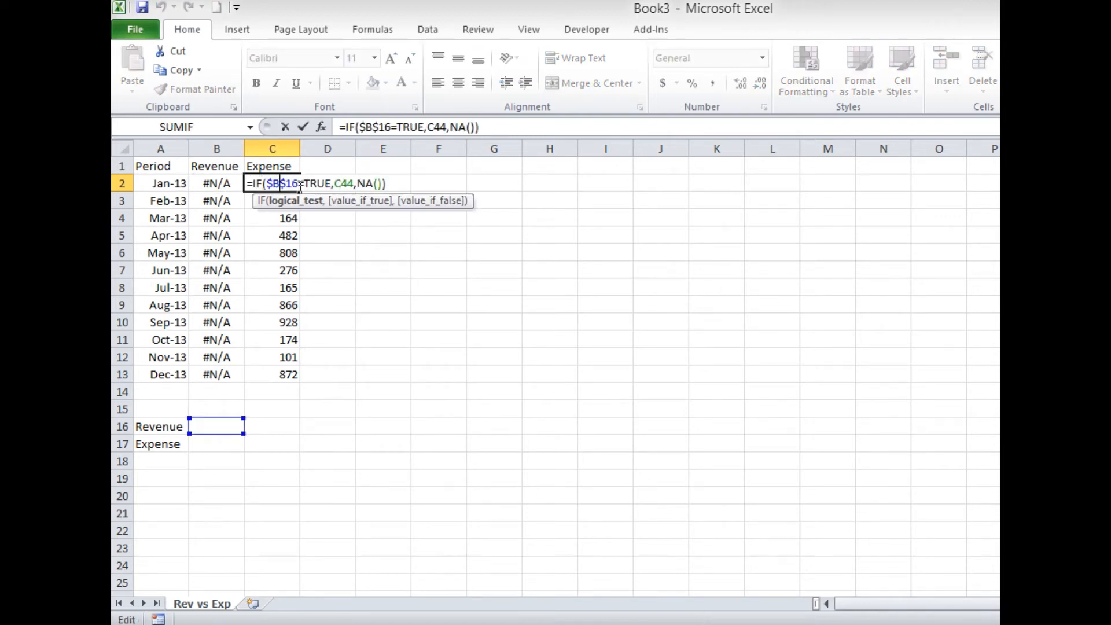
pyautogui.click(299, 184)
pyautogui.press('BackSpace')
pyautogui.write('7')
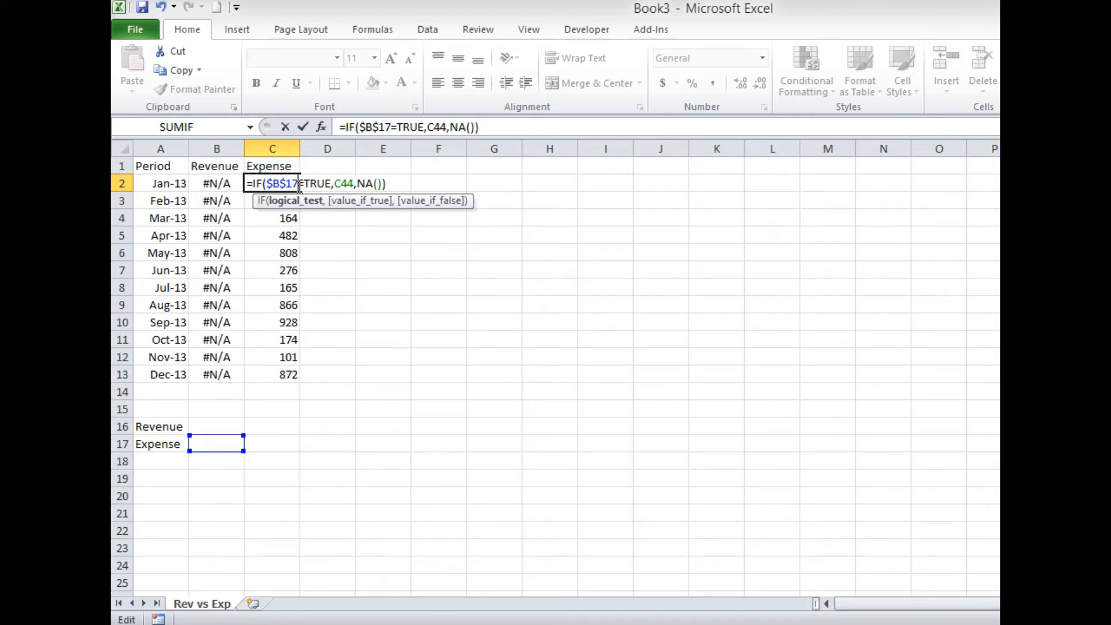
pyautogui.press('Return')
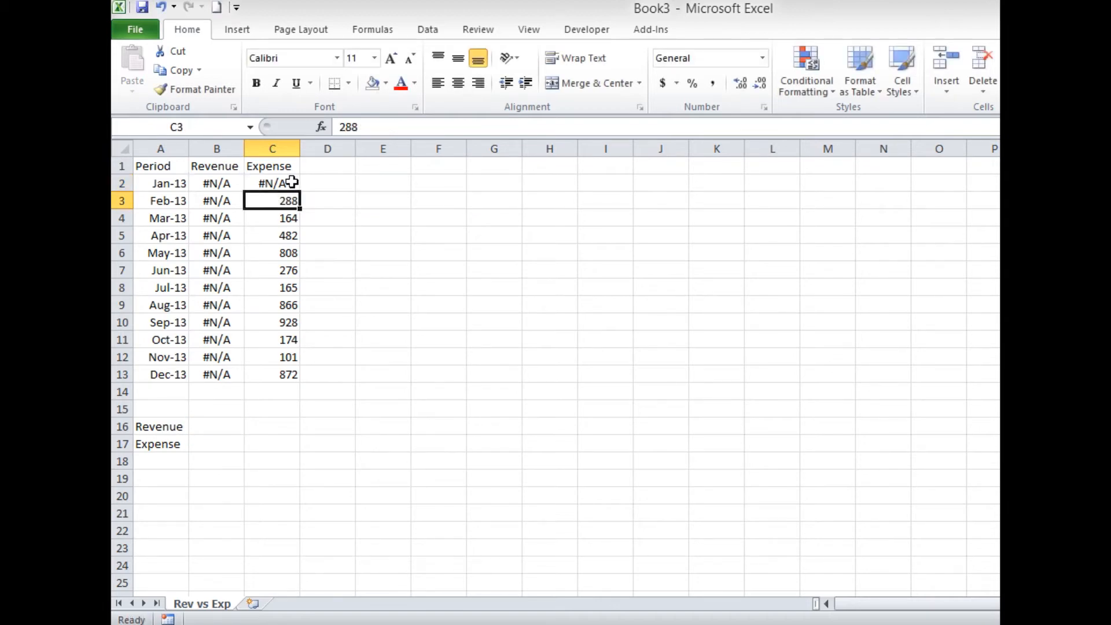
pyautogui.click(291, 180)
pyautogui.doubleClick(300, 194)
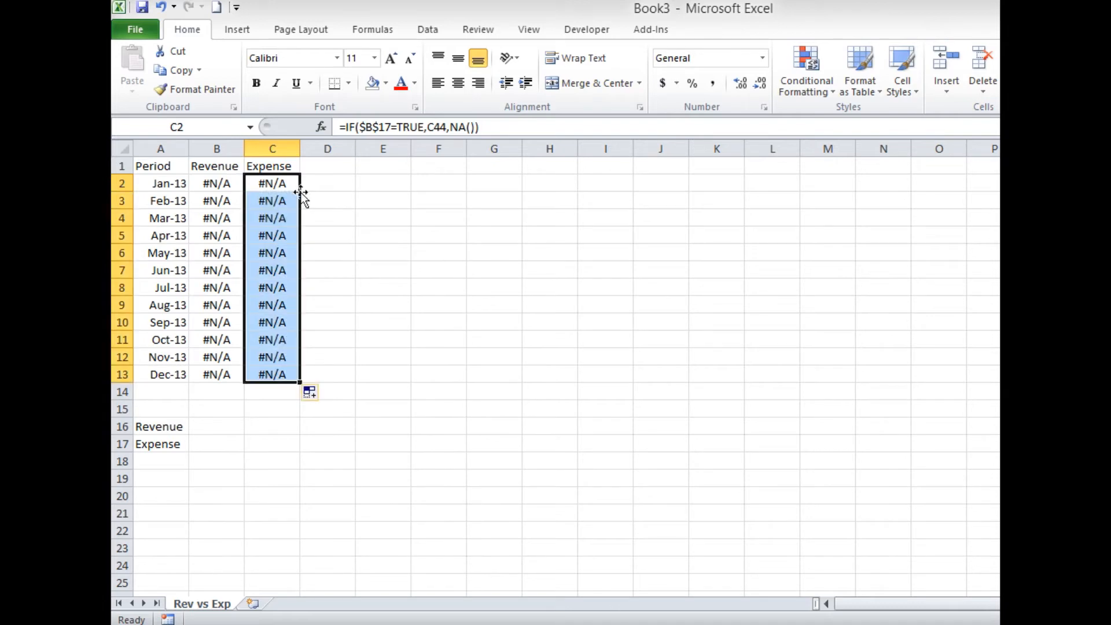
pyautogui.click(225, 285)
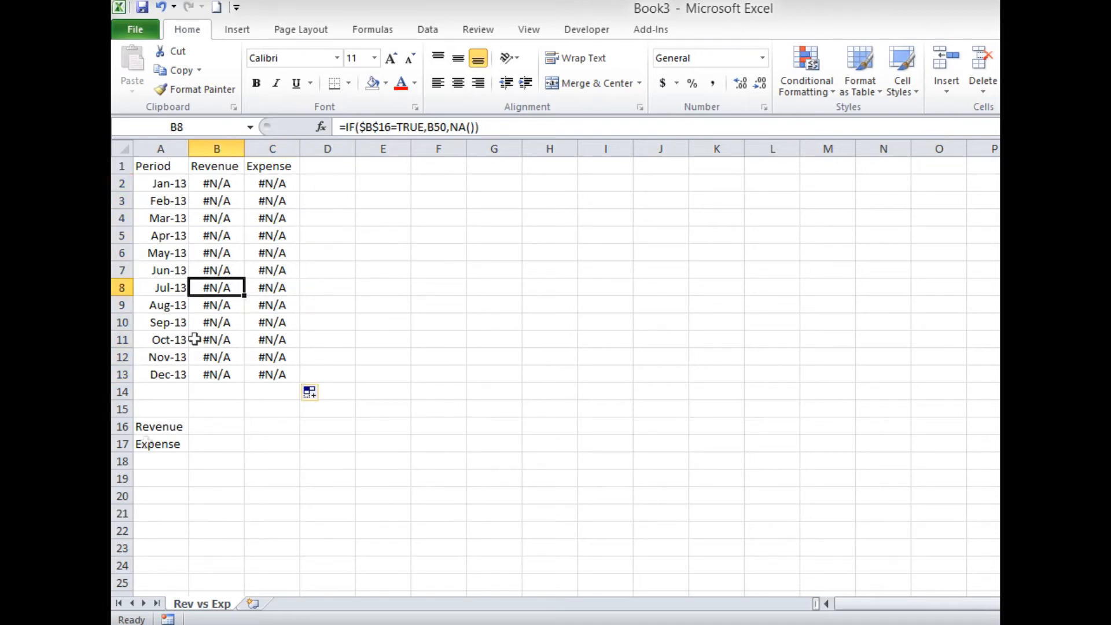
# Step: Enter TRUE in both B16 and B17 and check the Revenue column of the table
pyautogui.moveTo(224, 426); pyautogui.dragTo(229, 444)
pyautogui.write('True')
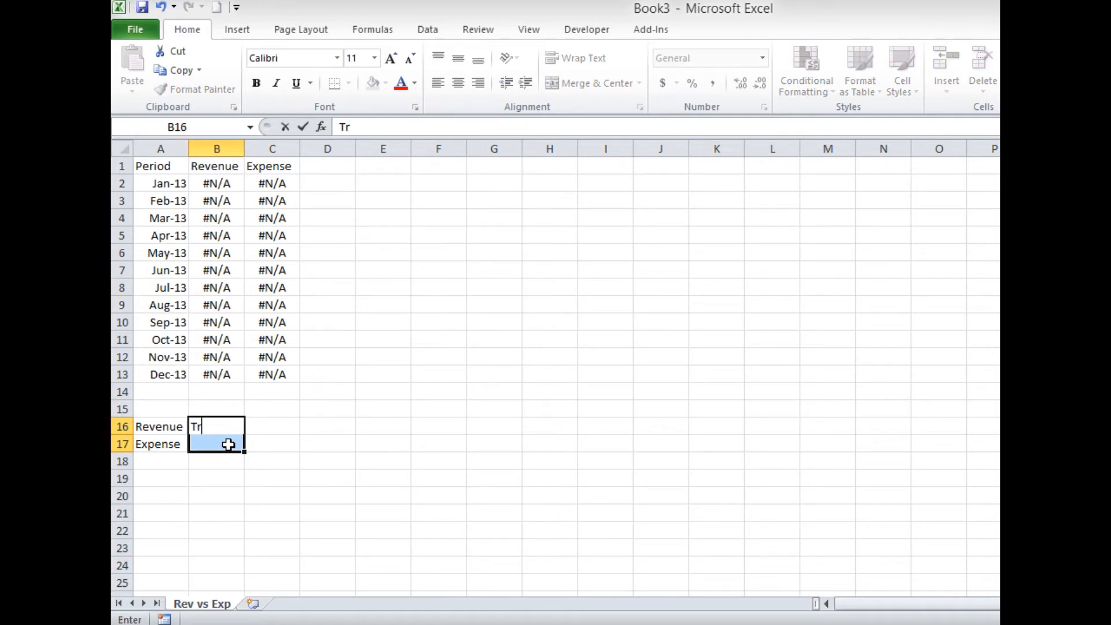
pyautogui.hotkey('ctrl', 'Return')
pyautogui.press('Up')
pyautogui.press('Up')
pyautogui.press('Up')
pyautogui.press('Up')
pyautogui.press('Up')
pyautogui.press('Up')
pyautogui.press('Up')
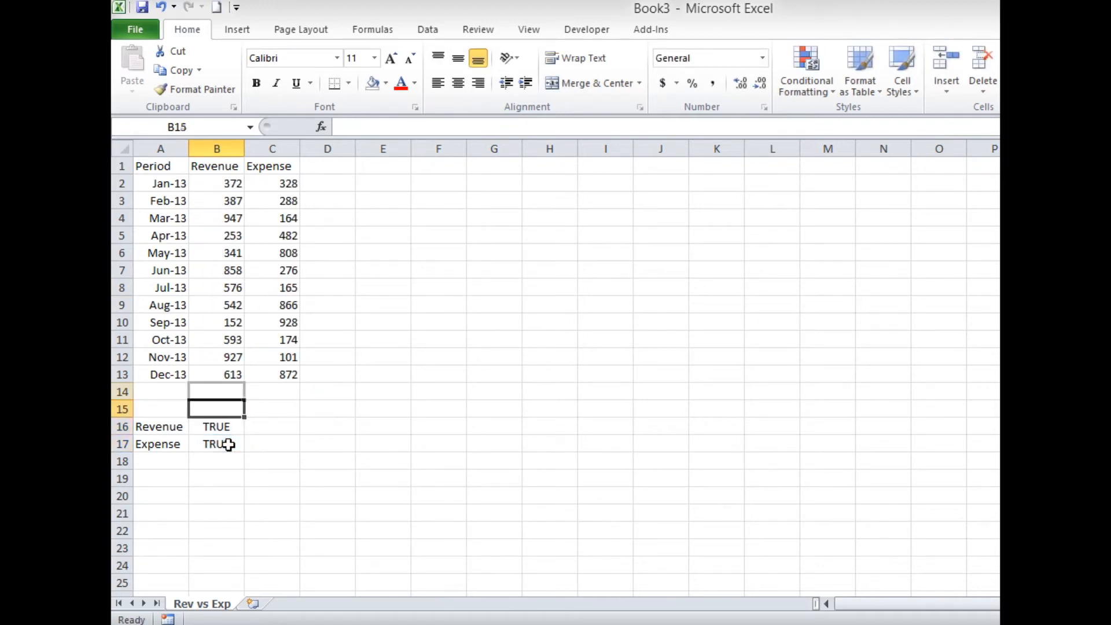
pyautogui.press('Up')
pyautogui.press('Up')
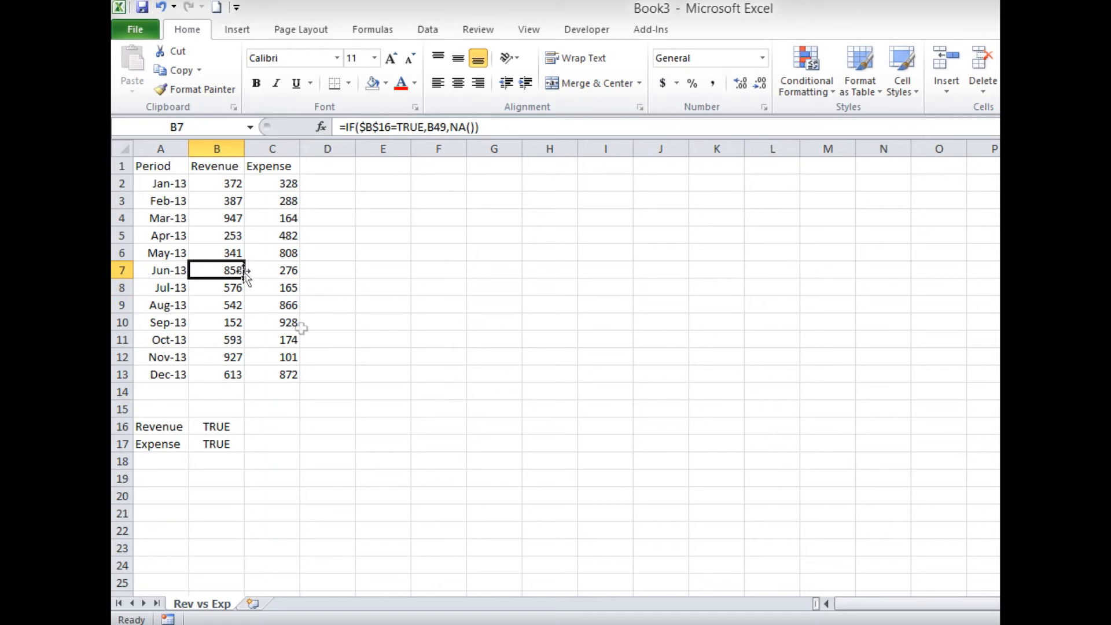
# Step: Insert an empty 2-D line chart with markers and place it beside the data table
pyautogui.click(379, 168)
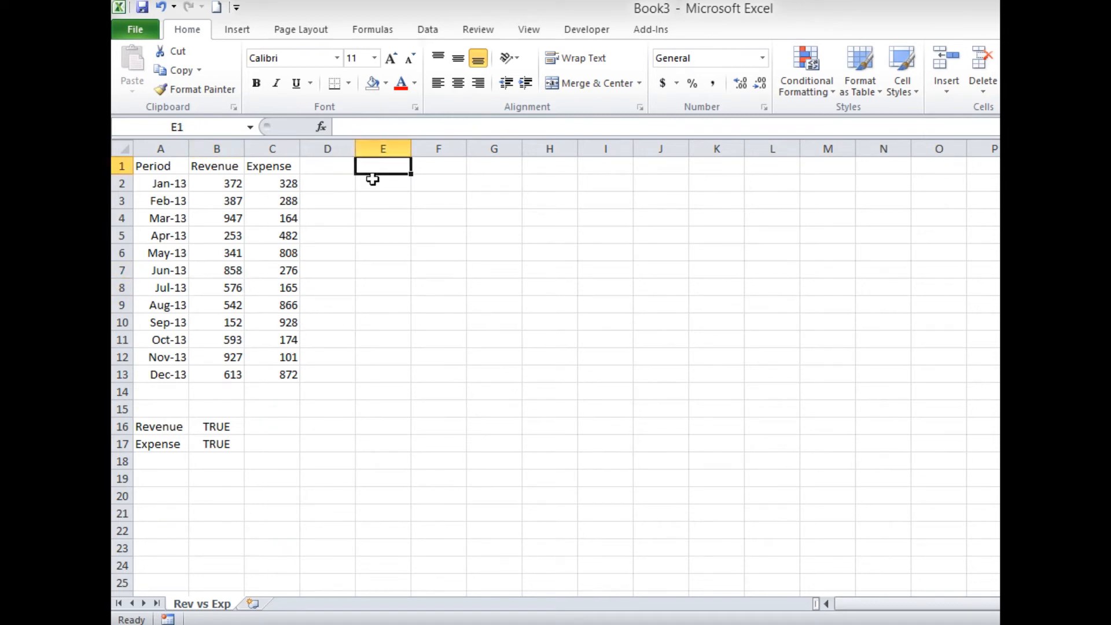
pyautogui.click(251, 28)
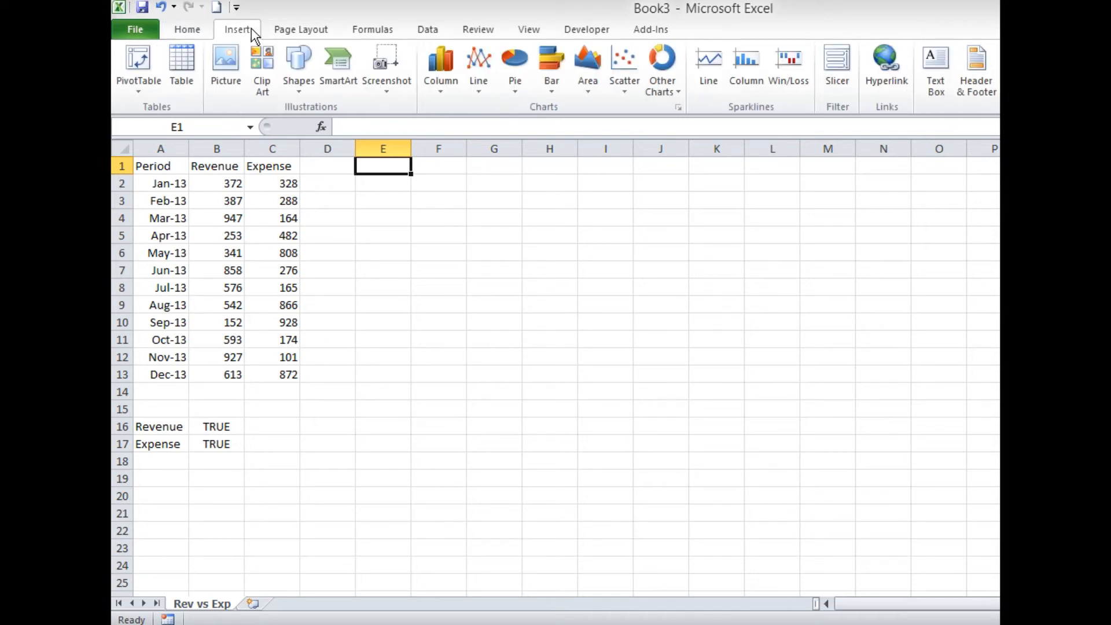
pyautogui.click(475, 78)
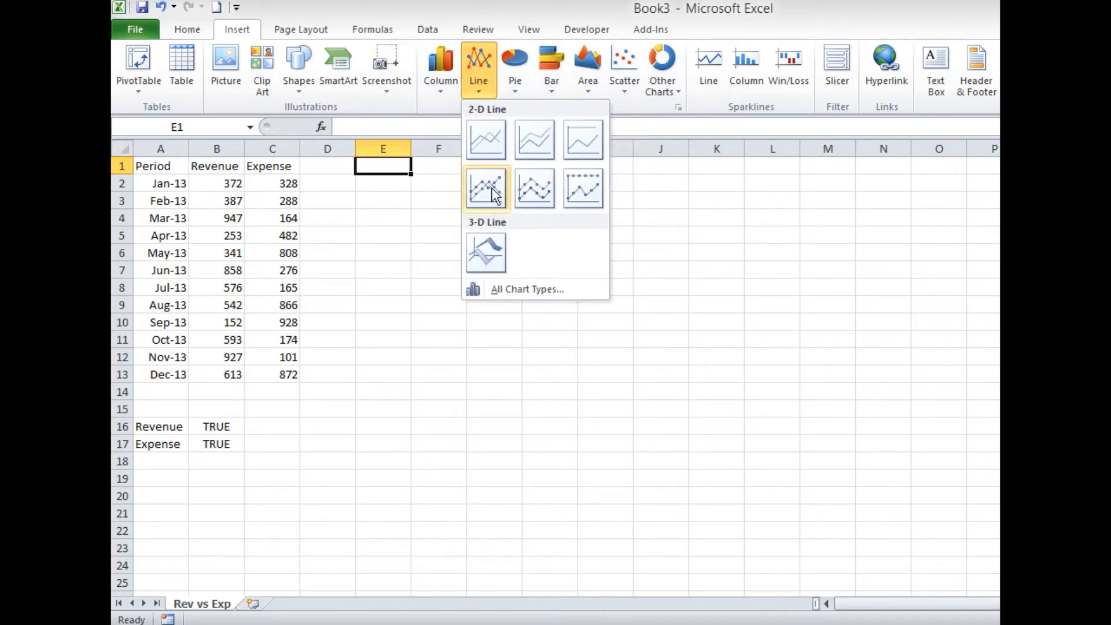
pyautogui.click(478, 78)
pyautogui.click(478, 76)
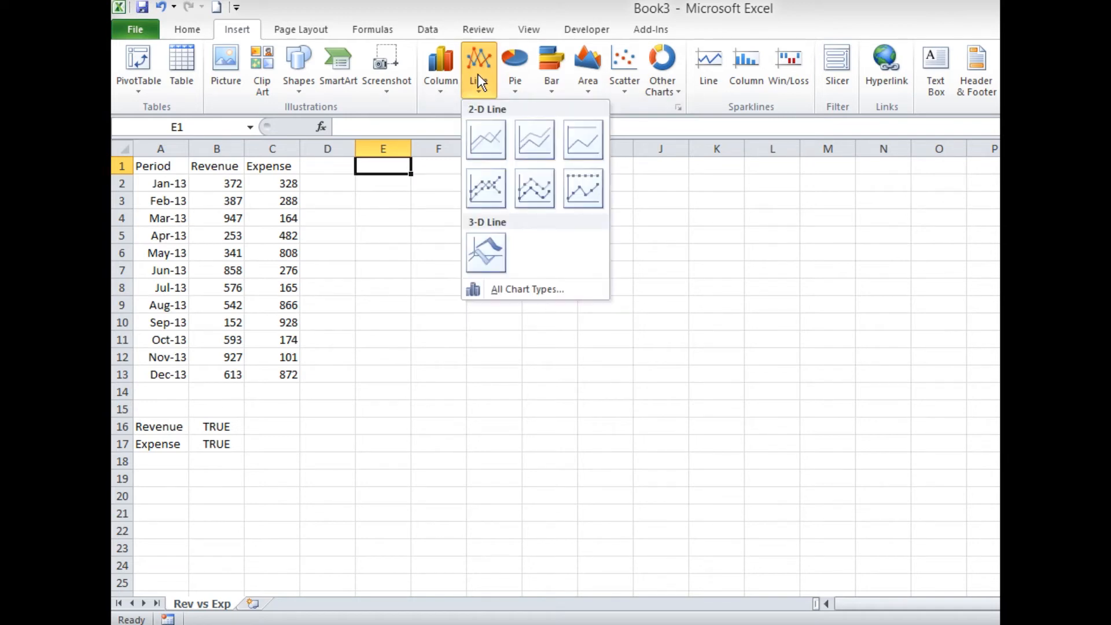
pyautogui.click(481, 181)
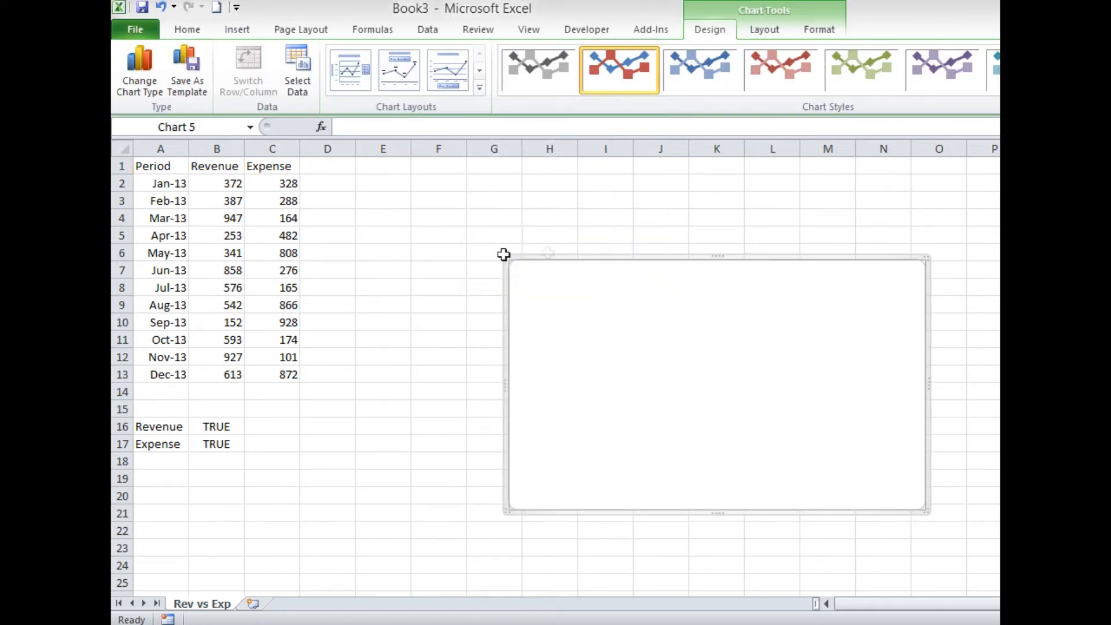
pyautogui.moveTo(550, 262); pyautogui.dragTo(351, 193)
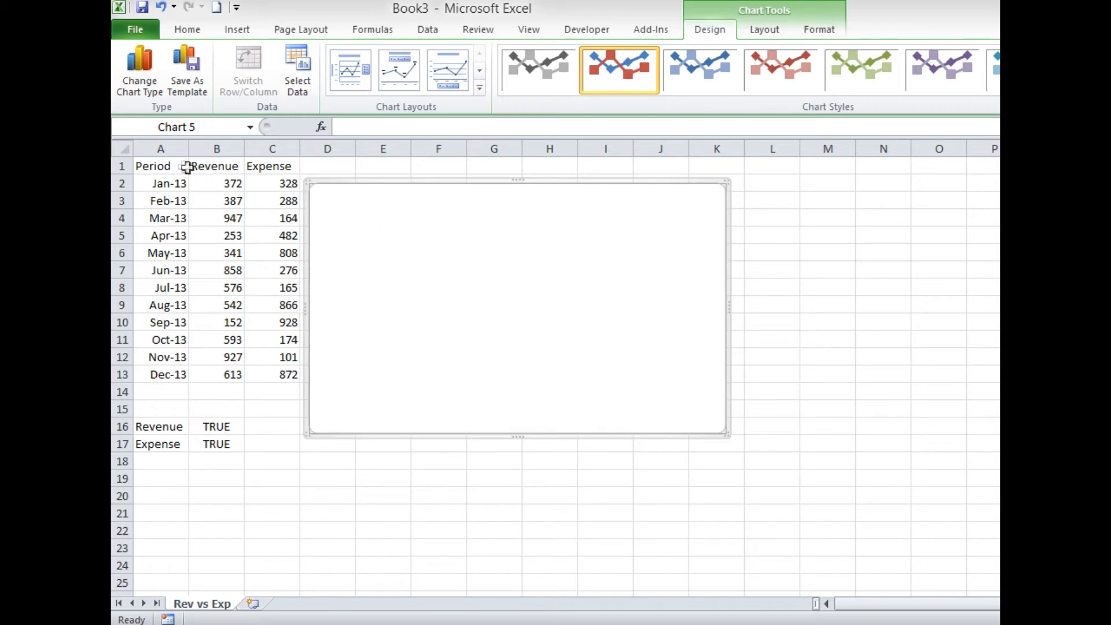
# Step: Copy the table A1:C13 and paste it into the empty chart as its Revenue and Expense series
pyautogui.moveTo(159, 167); pyautogui.dragTo(292, 377)
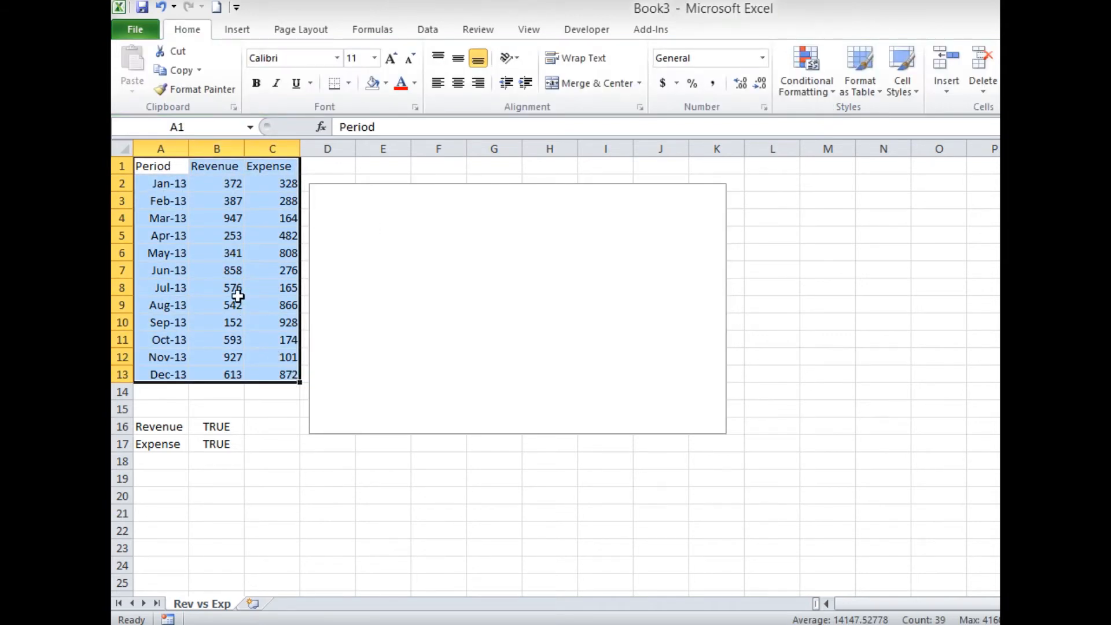
pyautogui.hotkey('ctrl', 'c')
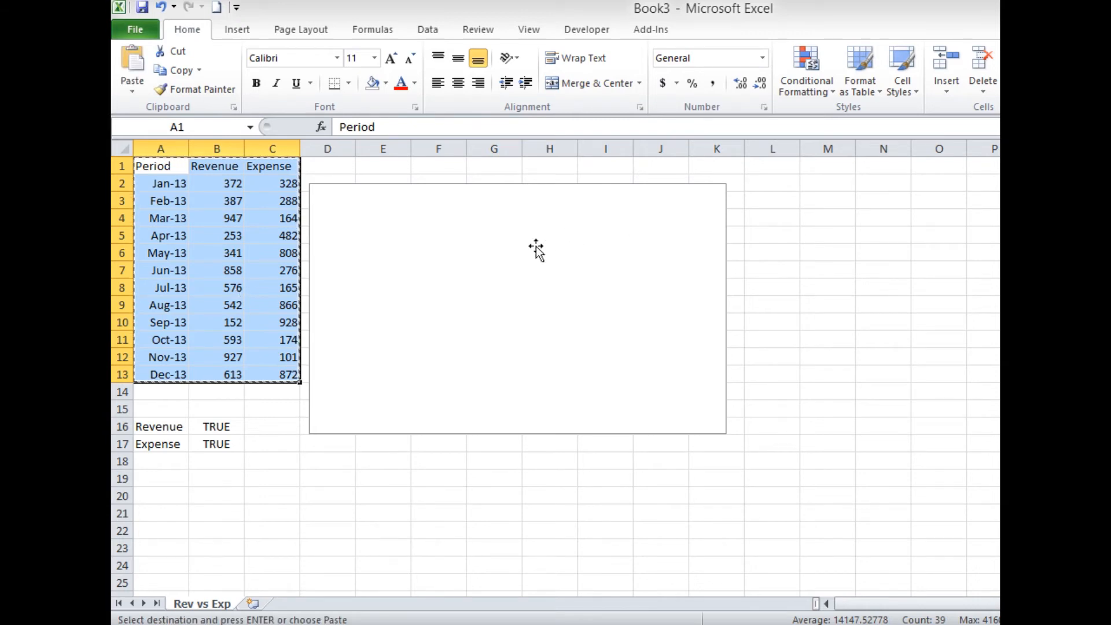
pyautogui.click(536, 249)
pyautogui.hotkey('ctrl', 'v')
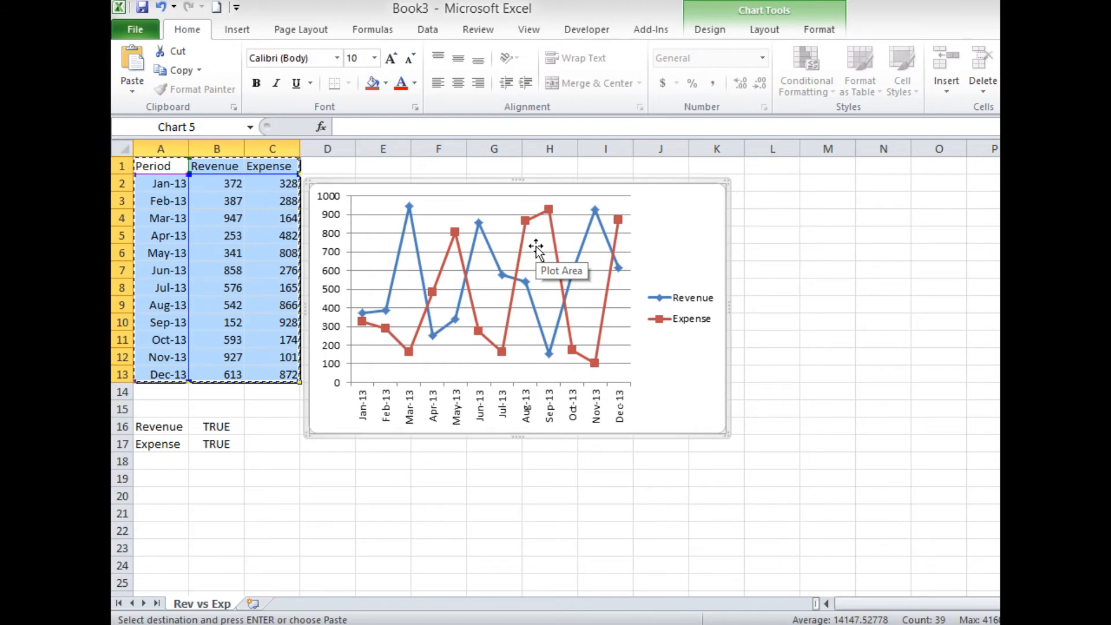
pyautogui.click(224, 235)
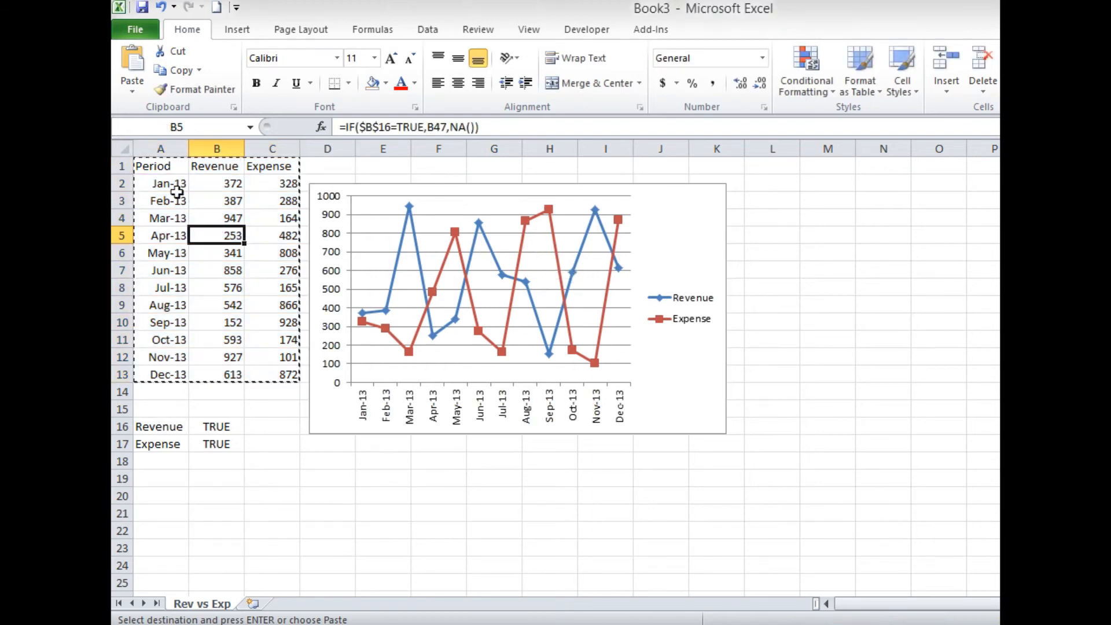
# Step: Apply the custom number format mmmmm to the periods in A2:A13 so only each month's first letter shows
pyautogui.moveTo(172, 189); pyautogui.dragTo(167, 357)
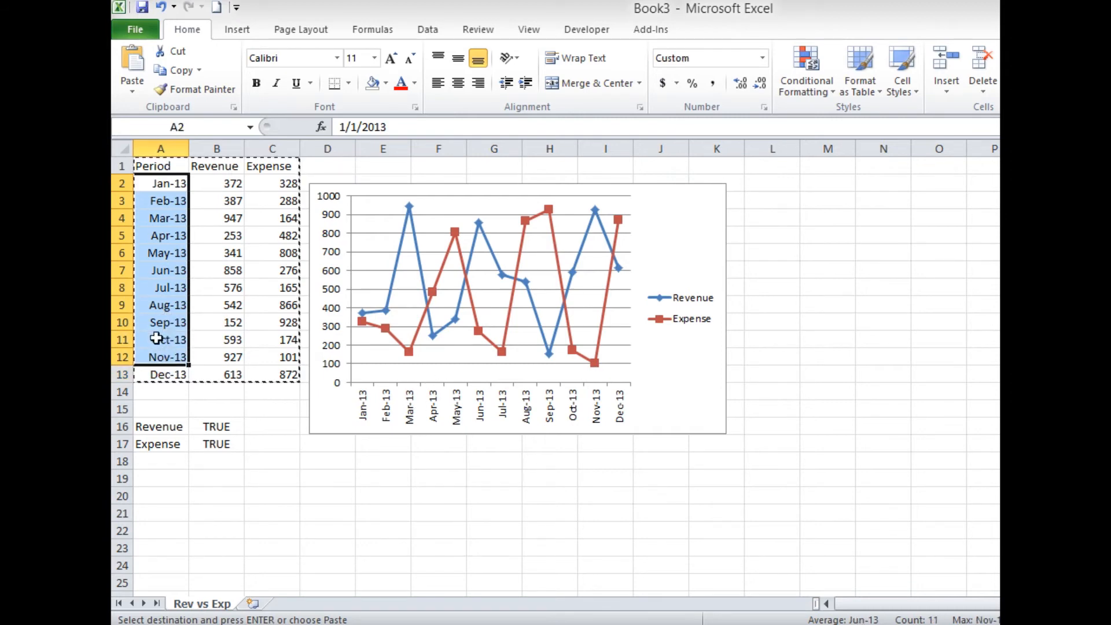
pyautogui.moveTo(158, 183); pyautogui.dragTo(158, 366)
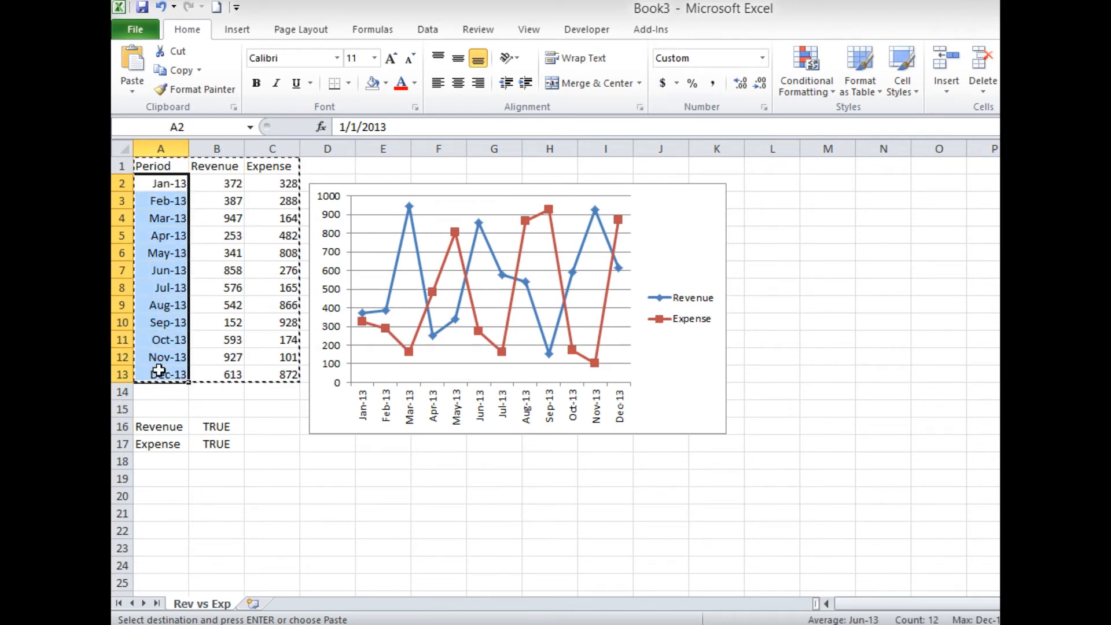
pyautogui.rightClick(171, 275)
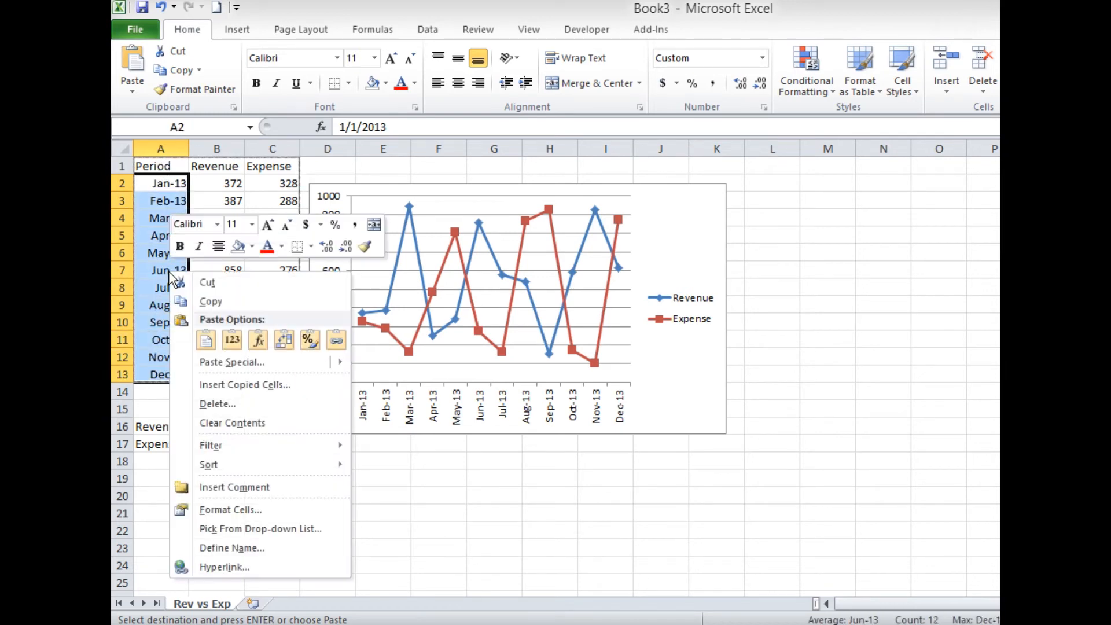
pyautogui.click(262, 509)
pyautogui.moveTo(353, 244); pyautogui.dragTo(523, 174)
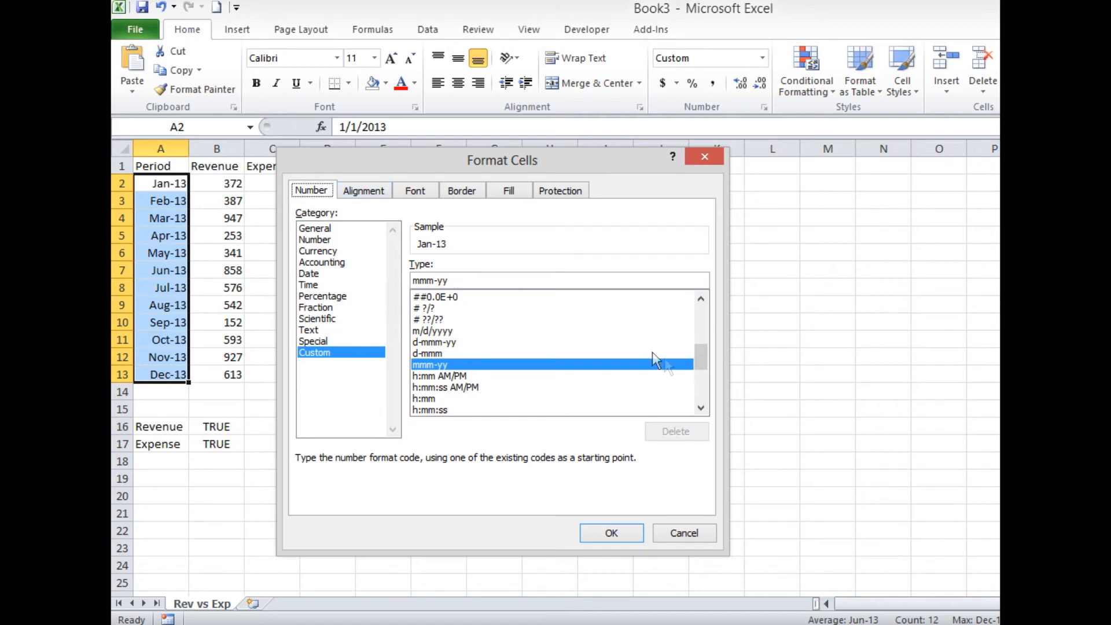
pyautogui.click(462, 280)
pyautogui.press('BackSpace')
pyautogui.press('BackSpace')
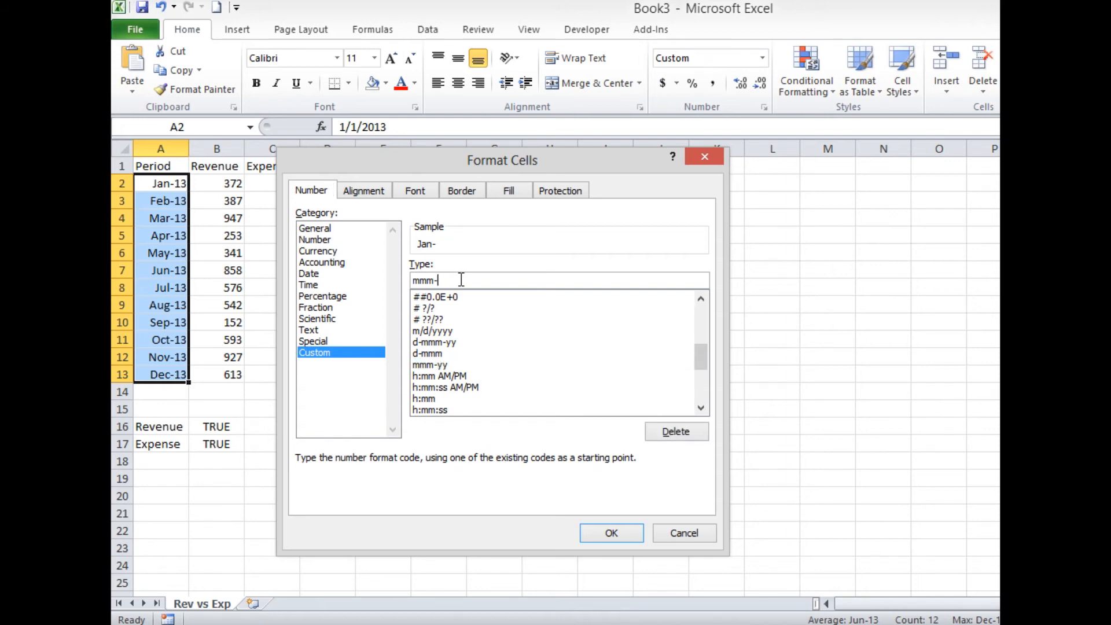
pyautogui.write('mm')
pyautogui.press('Return')
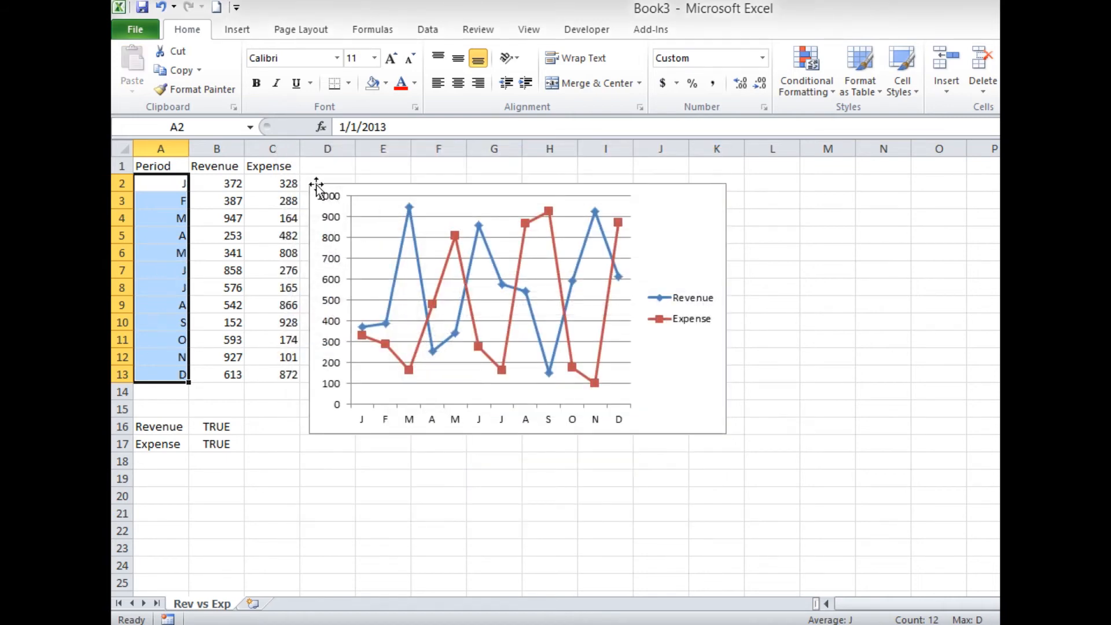
# Step: Stretch the chart from A1 to about L19 so it covers the table, and delete its legend
pyautogui.click(317, 186)
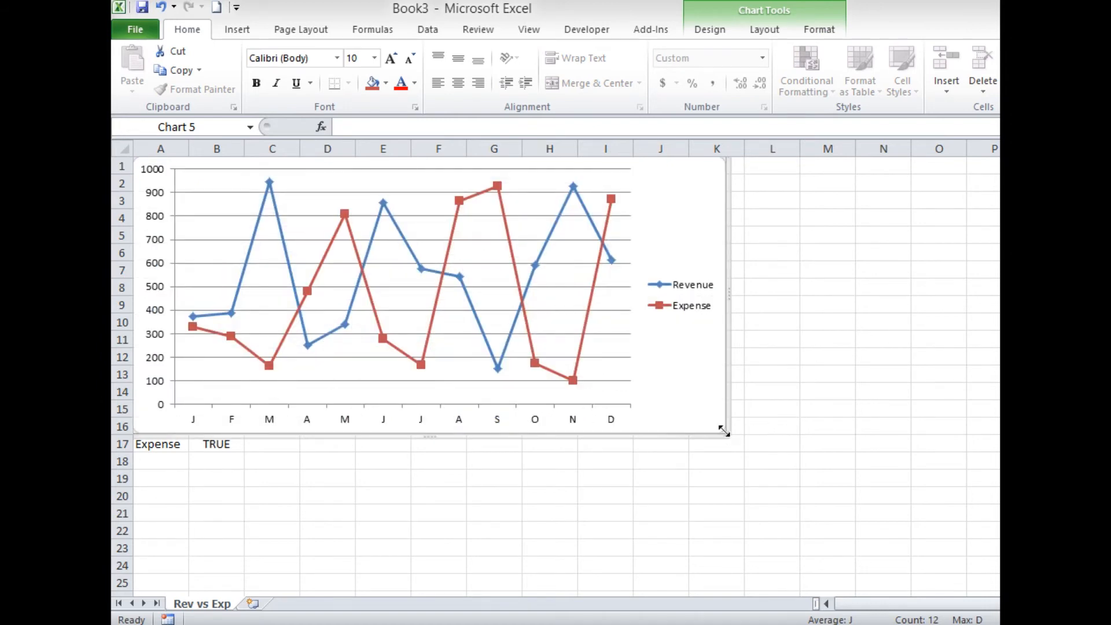
pyautogui.moveTo(723, 430); pyautogui.dragTo(809, 487)
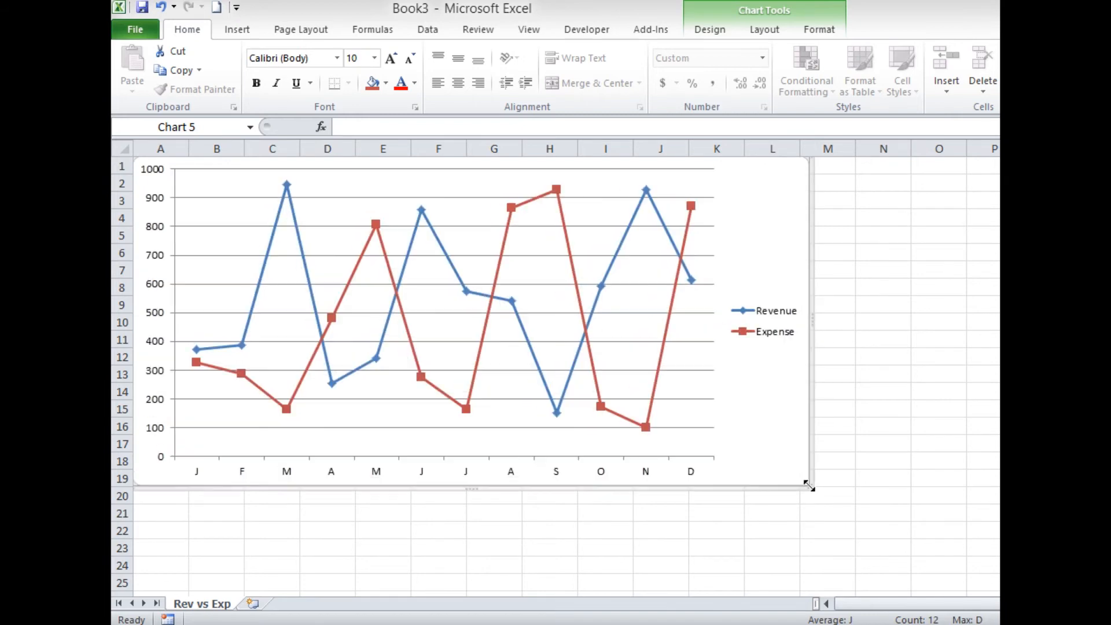
pyautogui.click(780, 320)
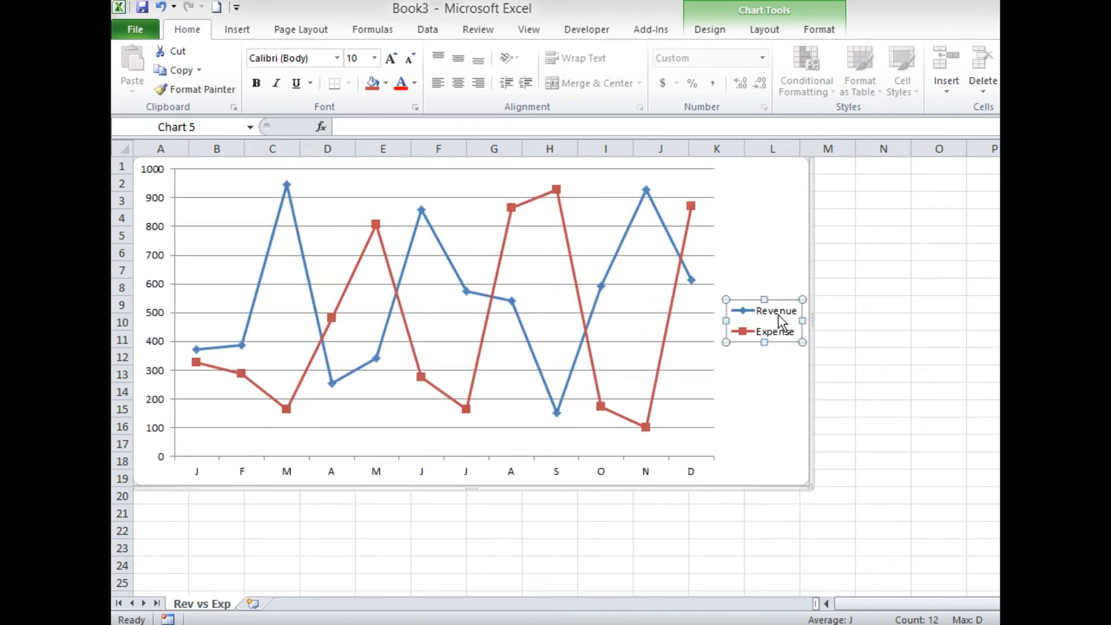
pyautogui.press('Delete')
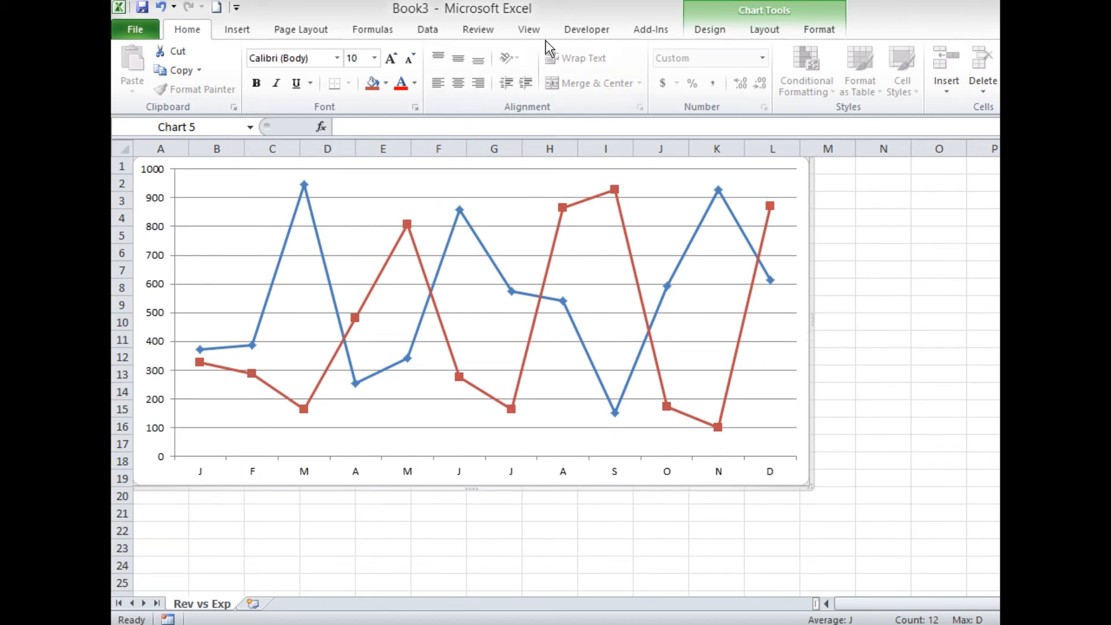
# Step: Add a check box form control at the chart's upper edge around columns D and E and label it Revenue
pyautogui.click(586, 34)
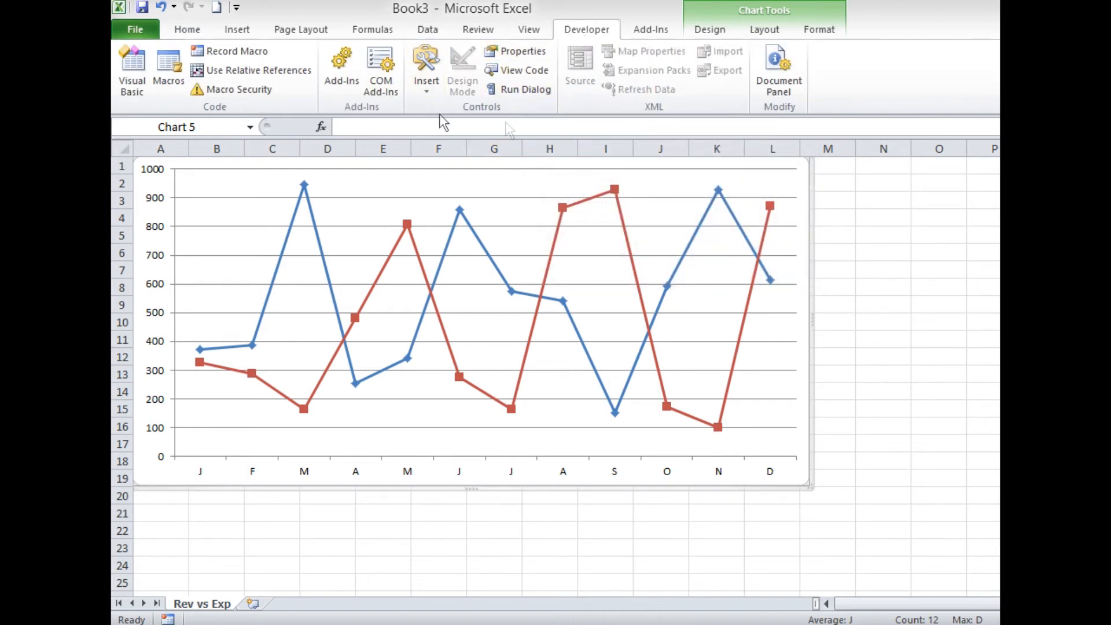
pyautogui.click(425, 93)
pyautogui.click(425, 93)
pyautogui.click(425, 93)
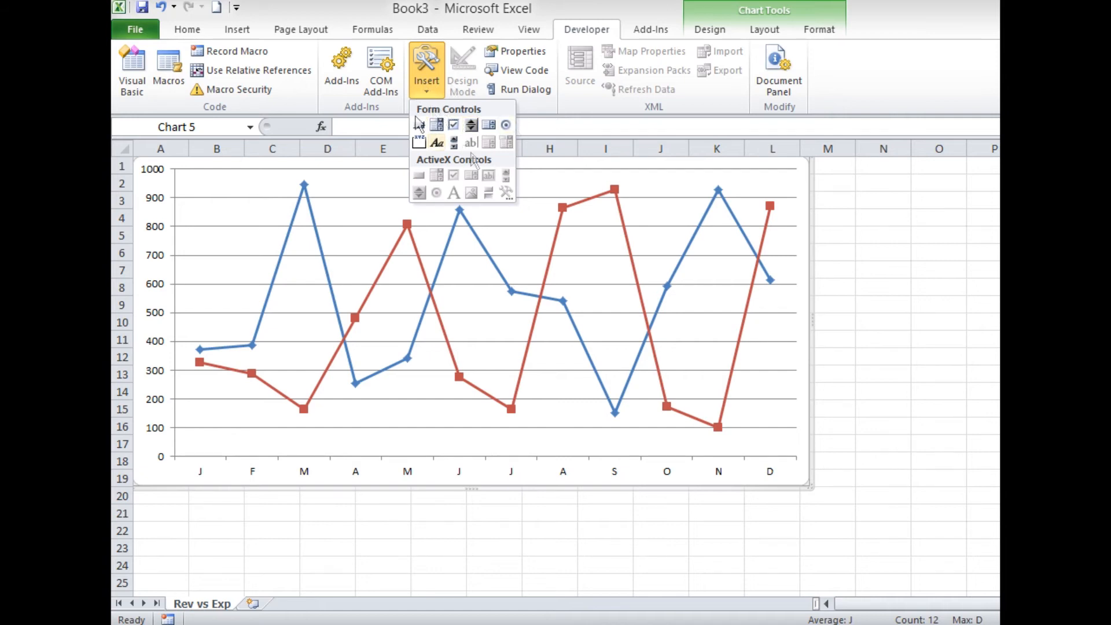
pyautogui.click(454, 126)
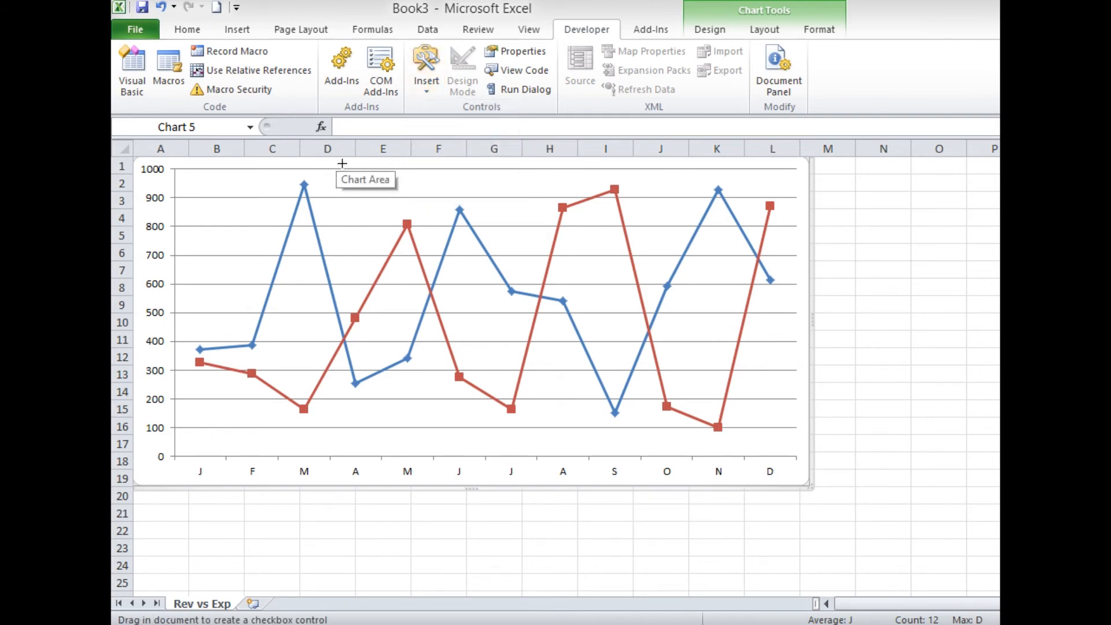
pyautogui.click(342, 164)
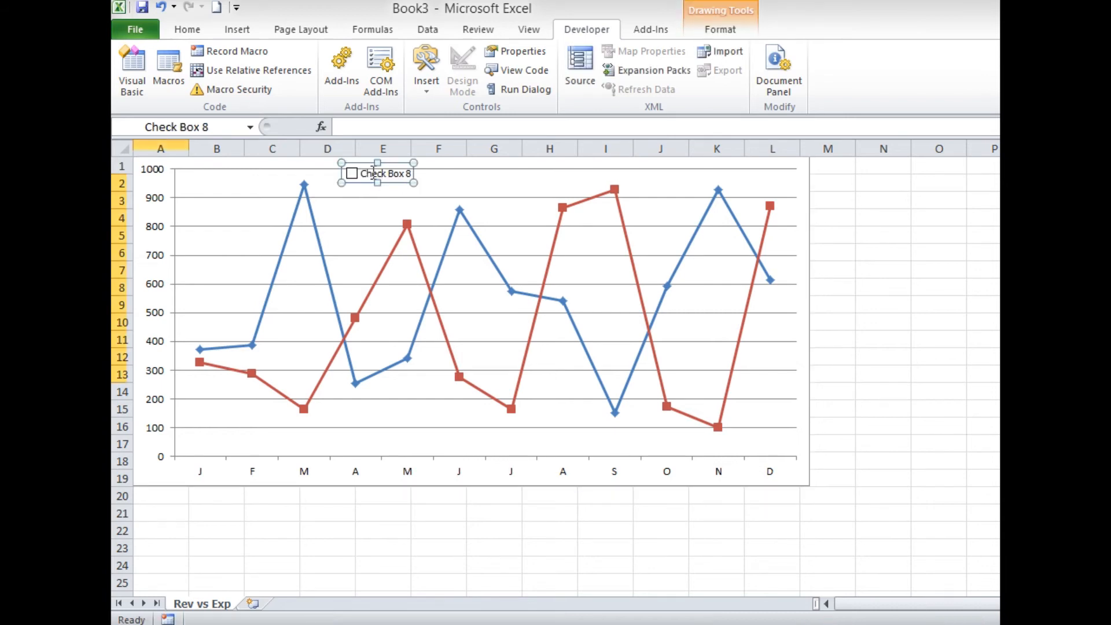
pyautogui.click(364, 177)
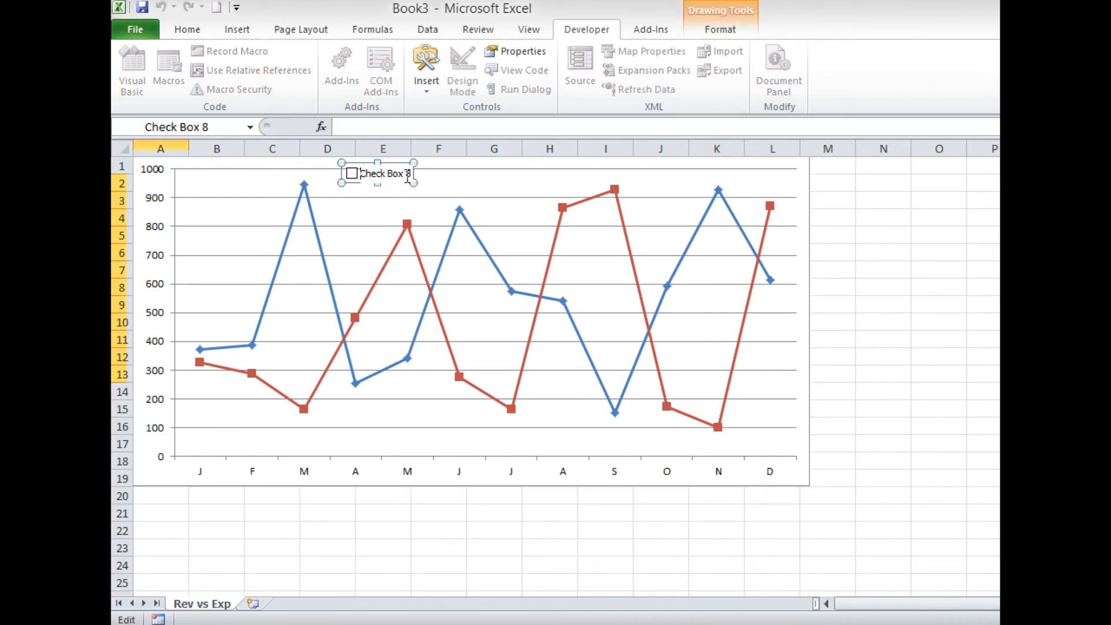
pyautogui.moveTo(409, 177); pyautogui.dragTo(410, 177)
pyautogui.write('Revenue')
# Step: Add a second check box form control at the chart's upper edge around columns F and G and label it Expense
pyautogui.click(418, 86)
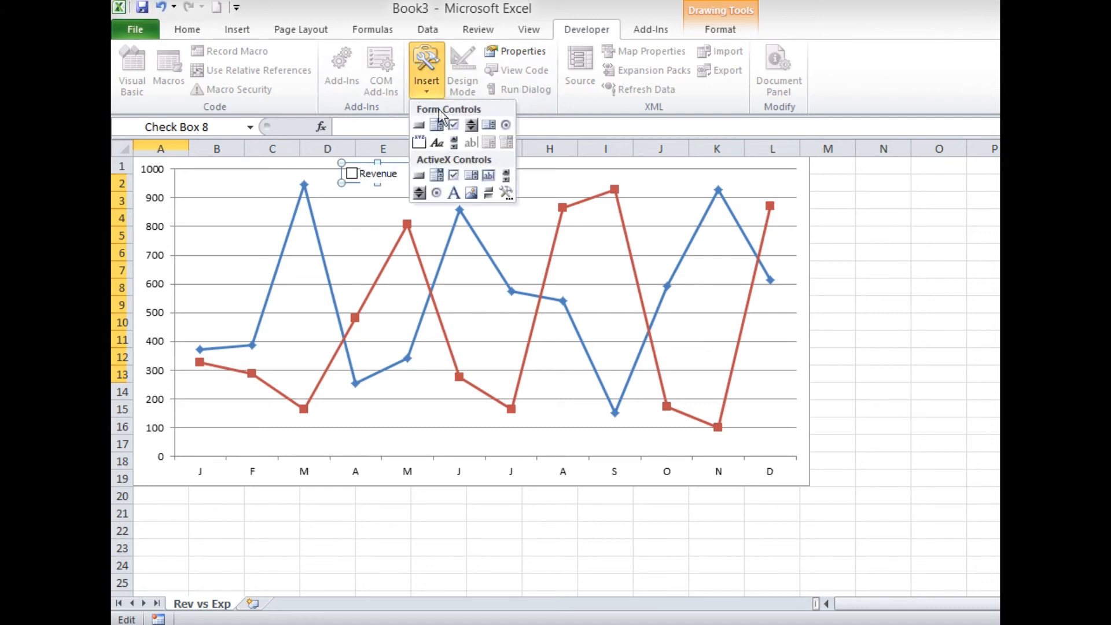
pyautogui.click(453, 124)
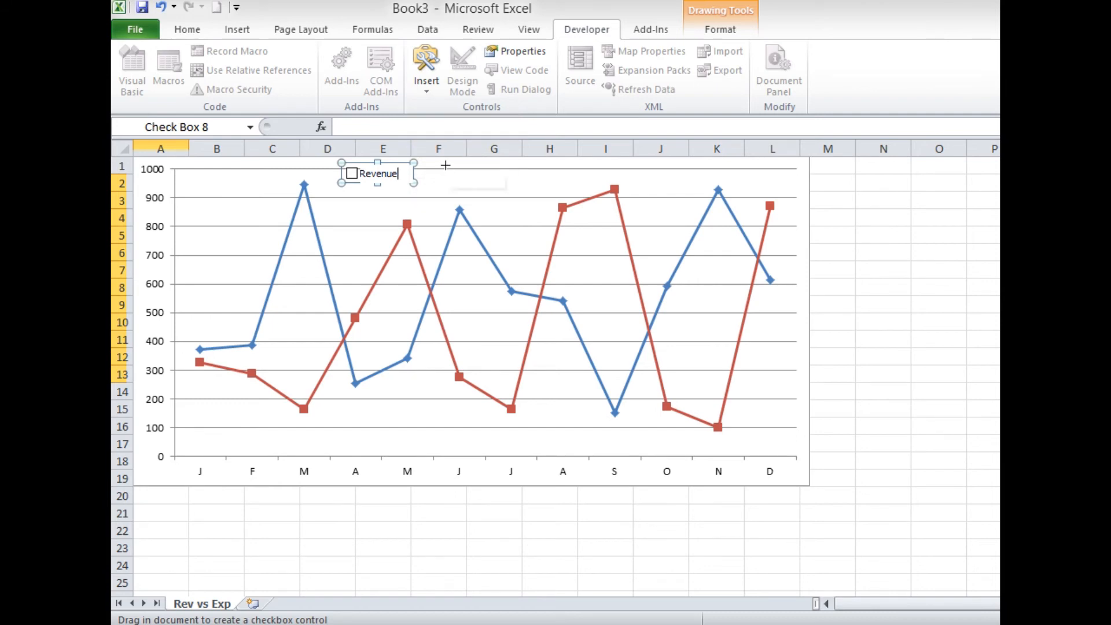
pyautogui.click(445, 166)
pyautogui.click(467, 176)
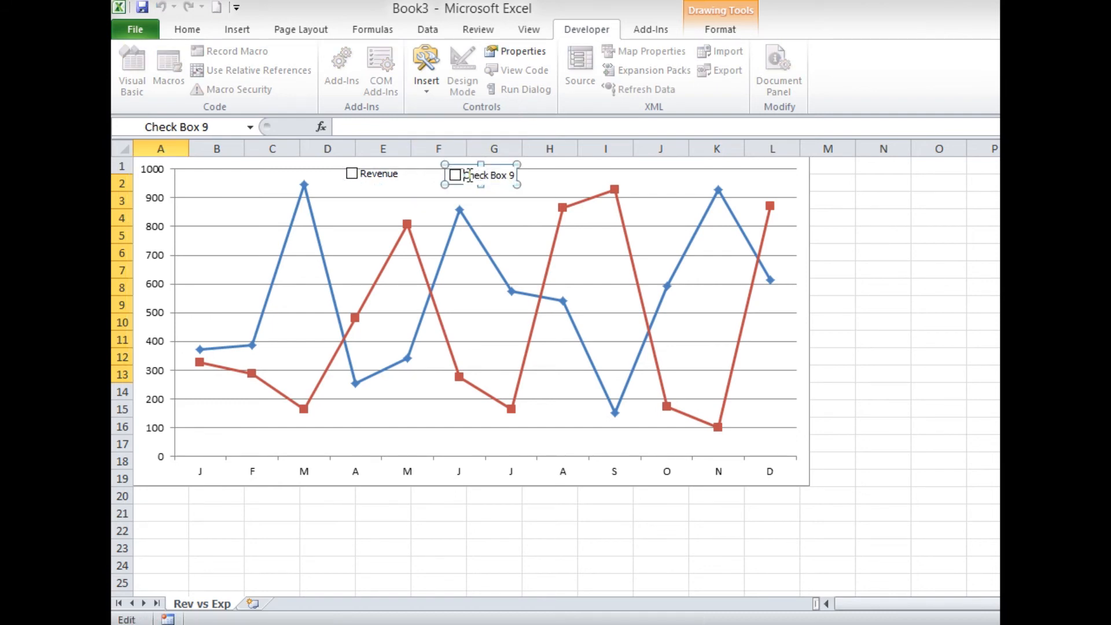
pyautogui.hotkey('shift', 'Right')
pyautogui.hotkey('shift', 'Right')
pyautogui.hotkey('shift', 'Right')
pyautogui.hotkey('shift', 'Right')
pyautogui.hotkey('shift', 'Right')
pyautogui.hotkey('shift', 'Right')
pyautogui.hotkey('shift', 'Right')
pyautogui.hotkey('shift', 'Right')
pyautogui.hotkey('shift', 'Right')
pyautogui.hotkey('shift', 'Right')
pyautogui.hotkey('shift', 'Right')
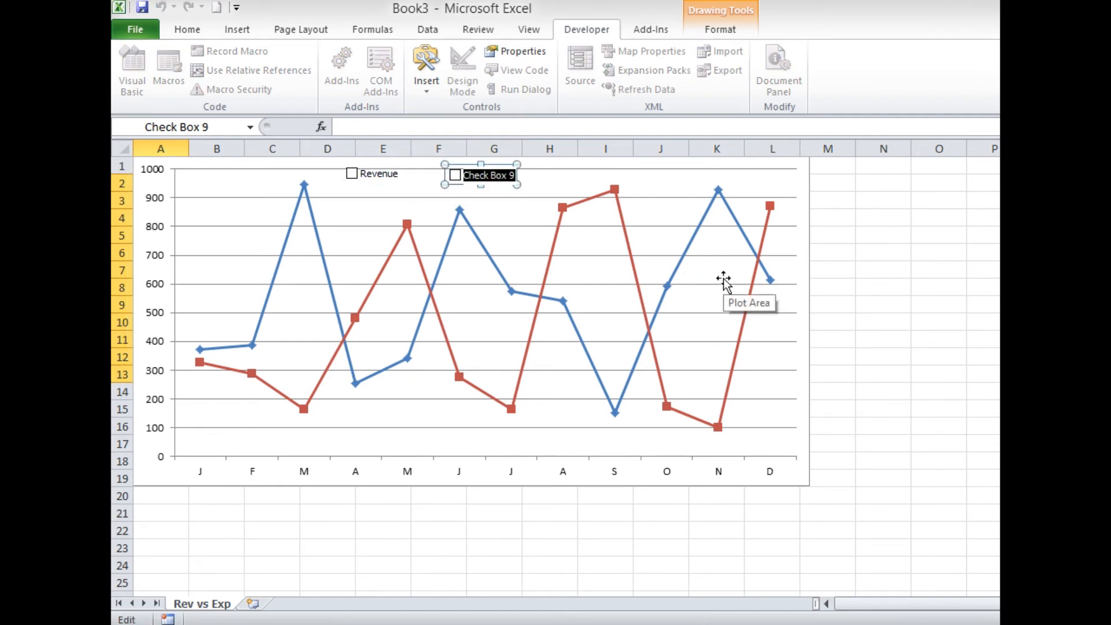
pyautogui.write('Expense')
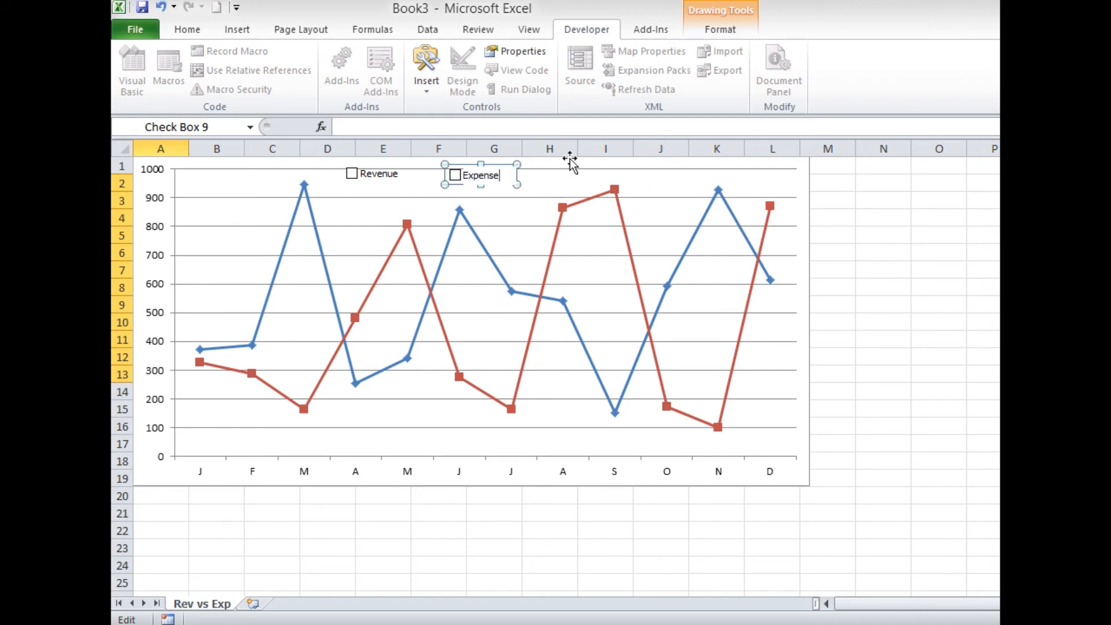
# Step: Align the Revenue and Expense check boxes in one horizontal row and delete the chart's major gridlines
pyautogui.keyDown('ctrl'); pyautogui.click(388, 172); pyautogui.keyUp('ctrl')
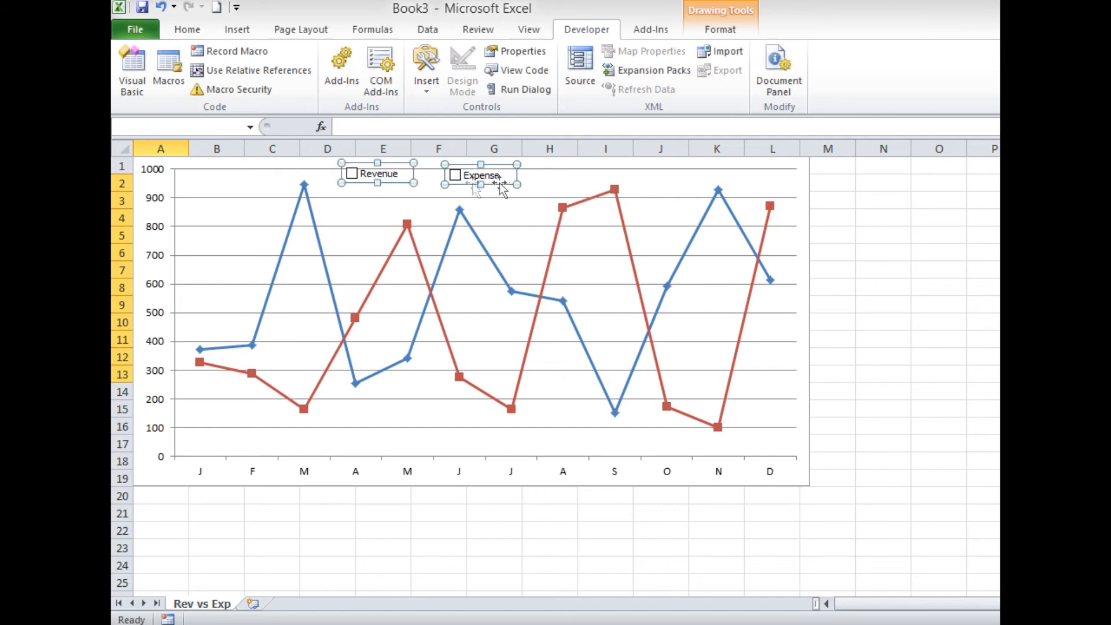
pyautogui.click(720, 30)
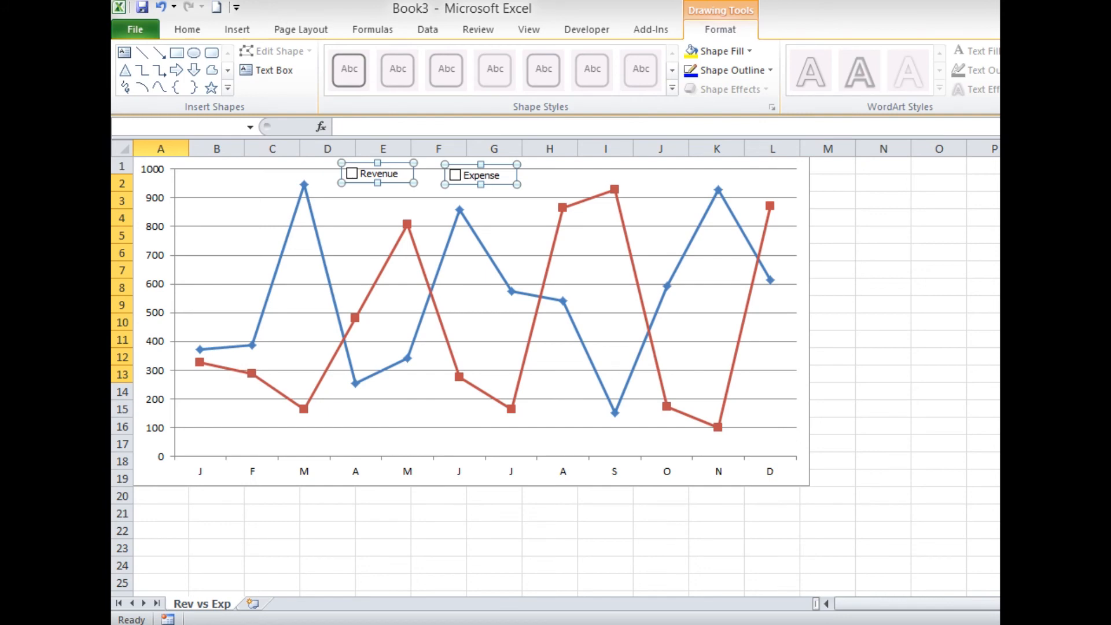
pyautogui.click(1099, 130)
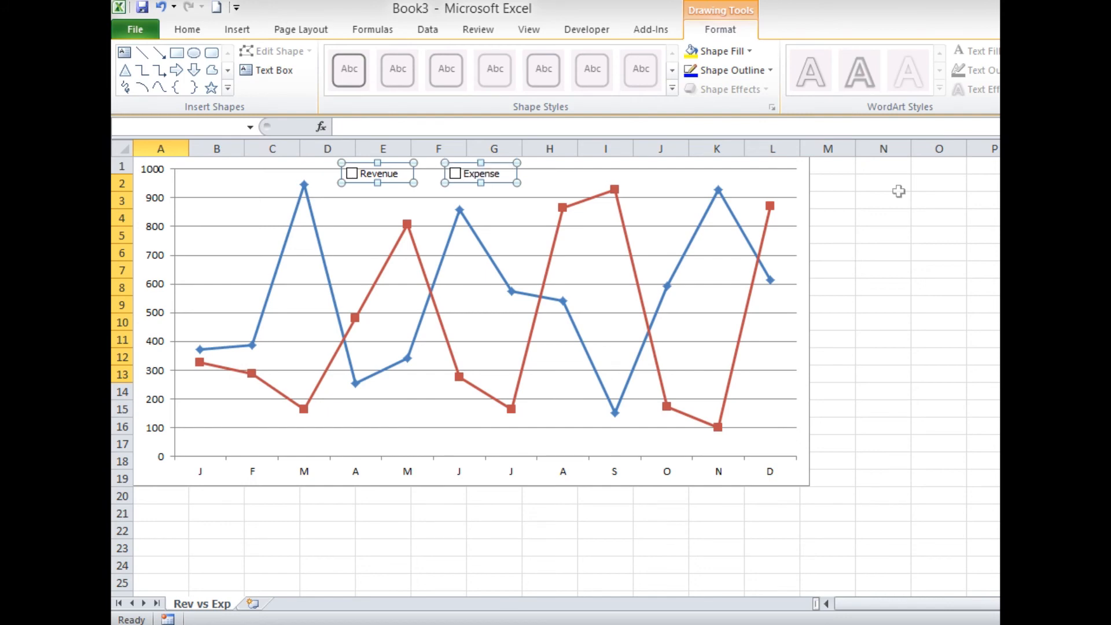
pyautogui.click(395, 206)
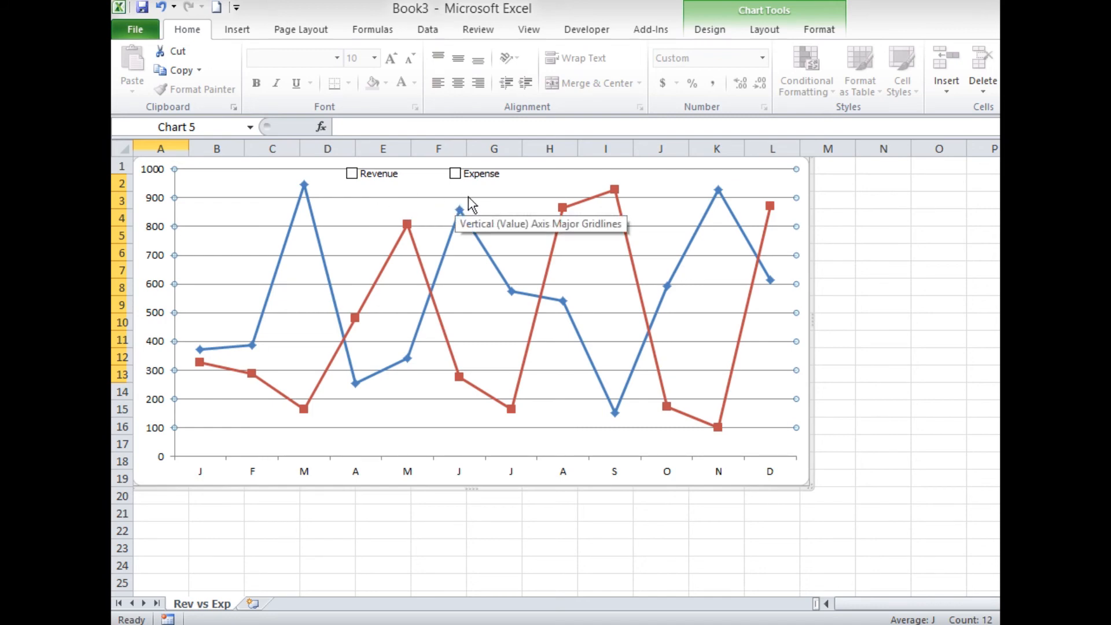
pyautogui.press('Delete')
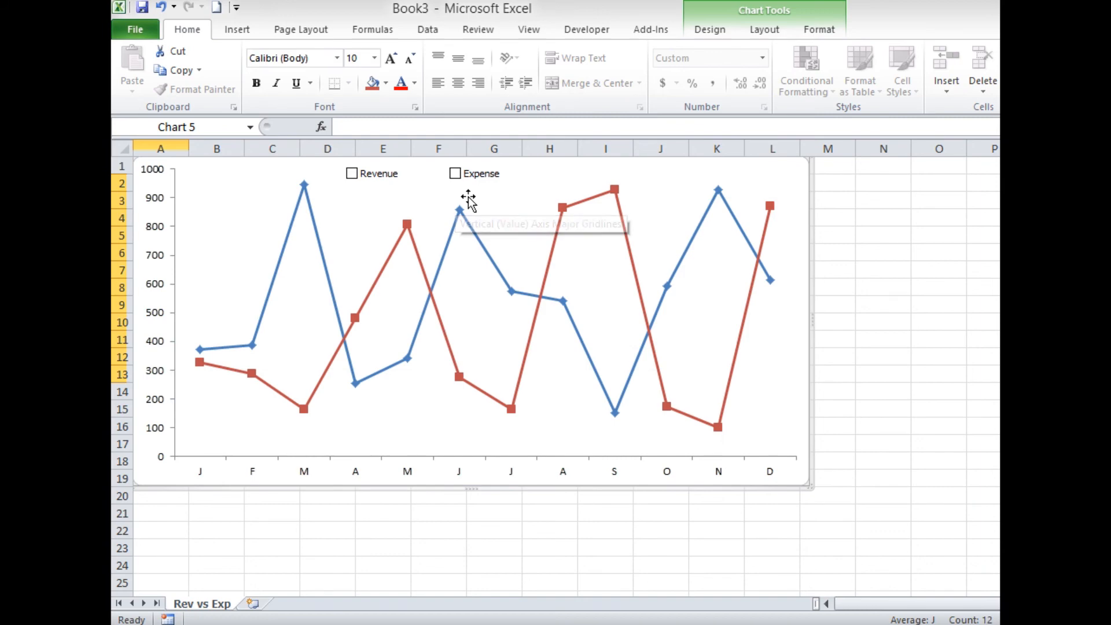
# Step: Toggle the Revenue and Expense check boxes on and off, leaving both ticked
pyautogui.click(375, 175)
pyautogui.click(480, 181)
pyautogui.click(360, 176)
pyautogui.click(460, 182)
pyautogui.click(377, 178)
pyautogui.click(462, 178)
# Step: Link the Revenue check box to cell B16 in its control format settings
pyautogui.rightClick(378, 178)
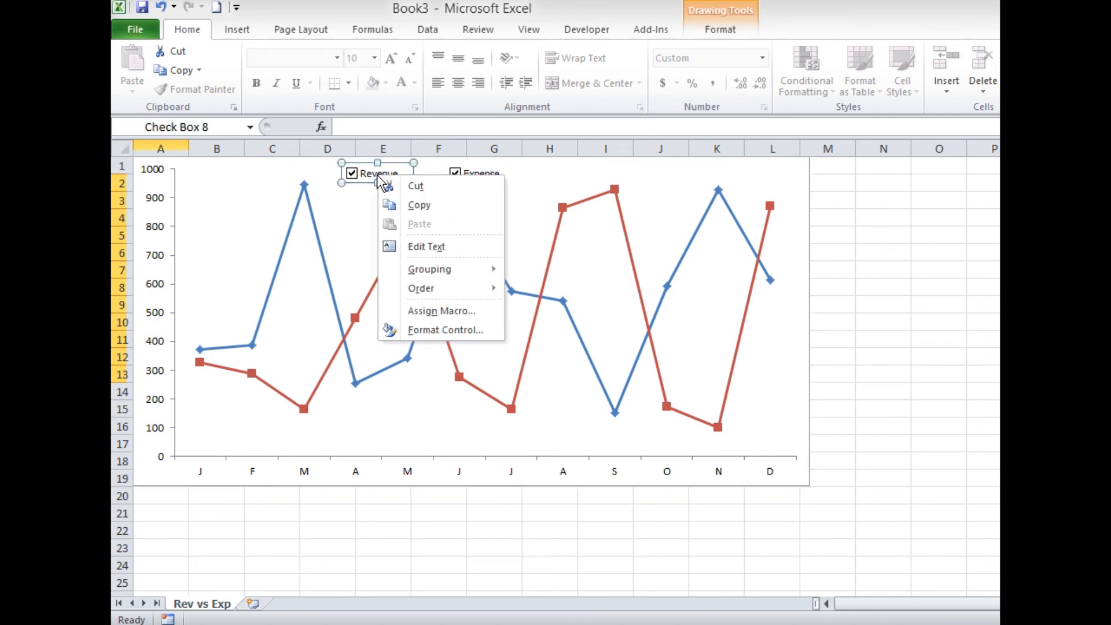
pyautogui.rightClick(366, 171)
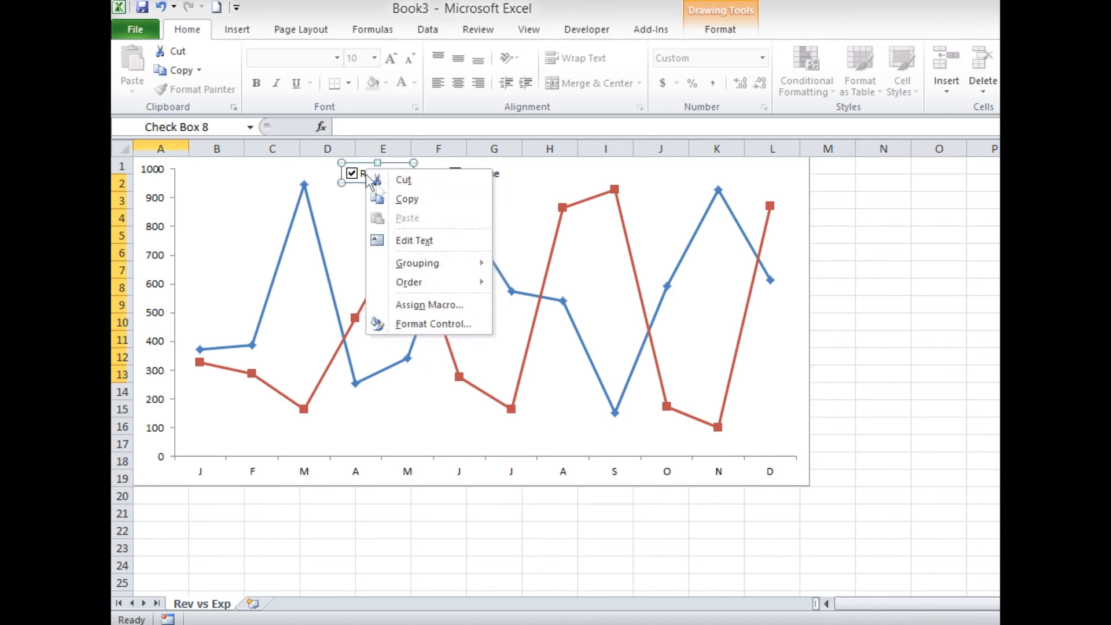
pyautogui.click(456, 319)
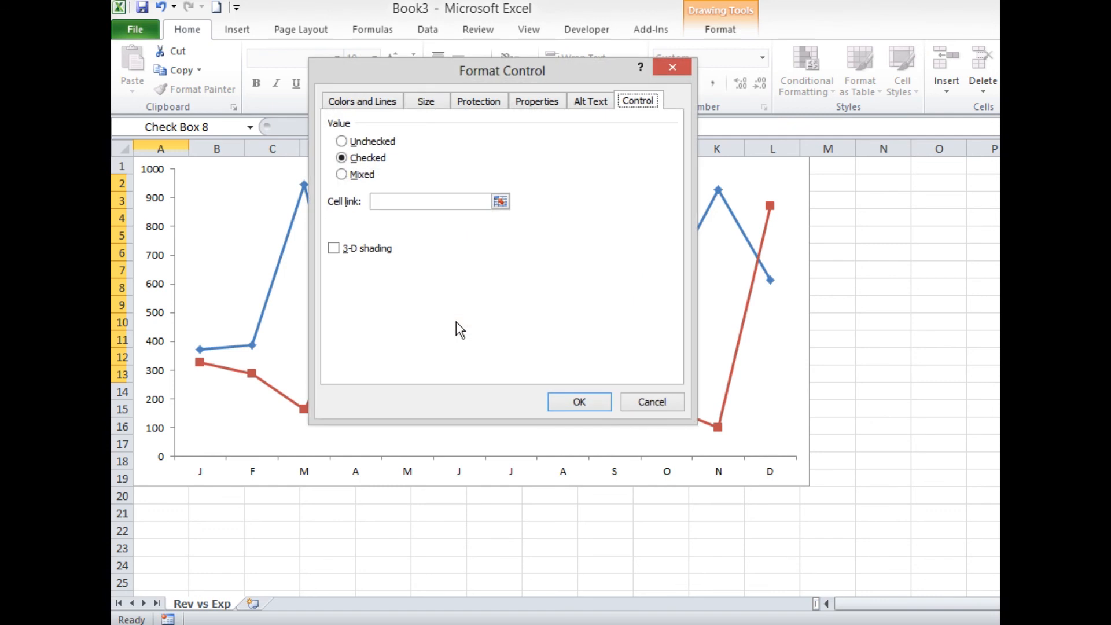
pyautogui.click(399, 203)
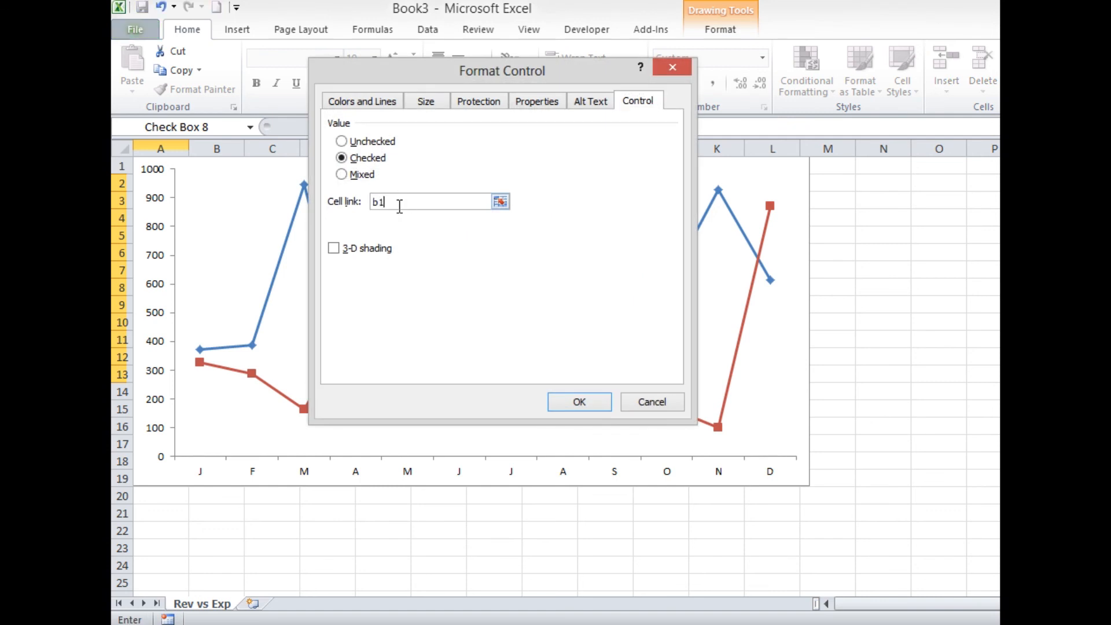
pyautogui.press('Return')
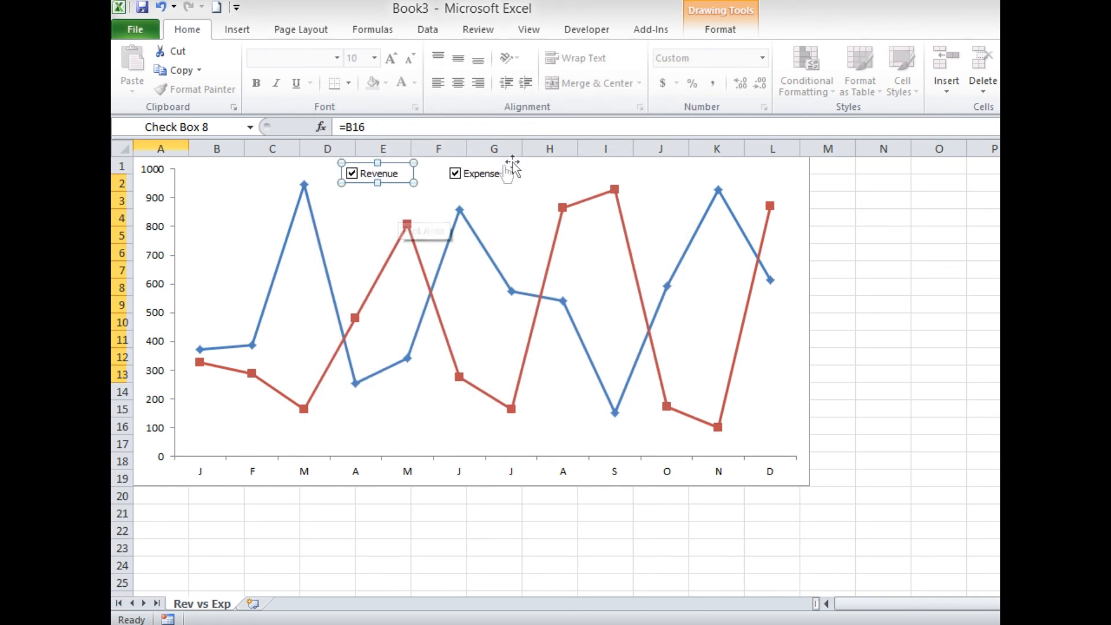
# Step: Link the Expense check box to cell B17 in its control format settings and deselect it
pyautogui.rightClick(491, 178)
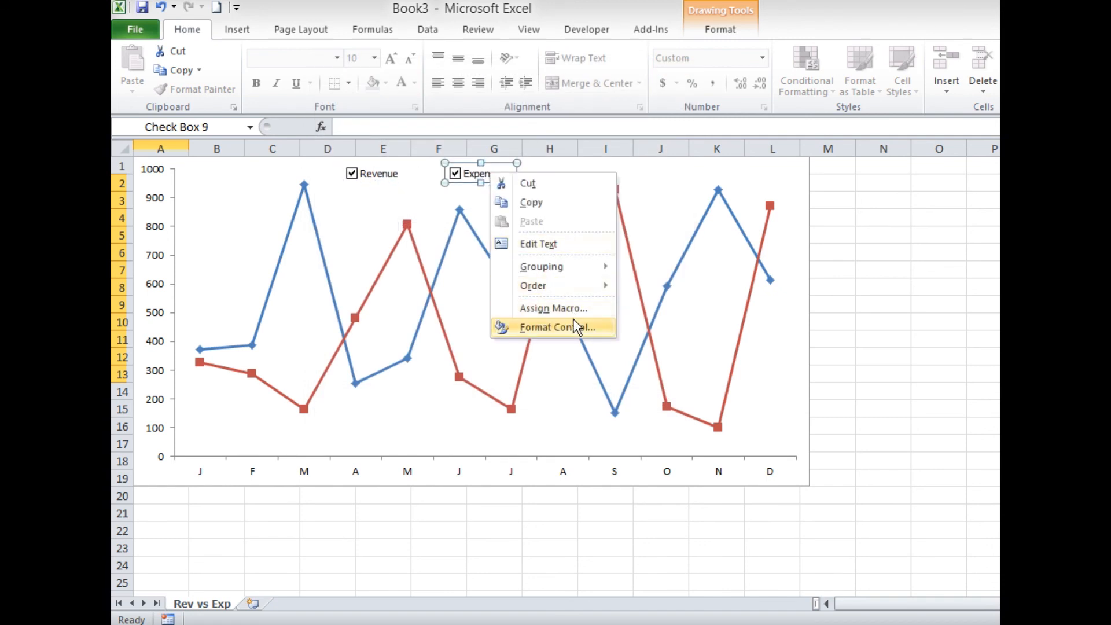
pyautogui.click(533, 327)
pyautogui.click(422, 201)
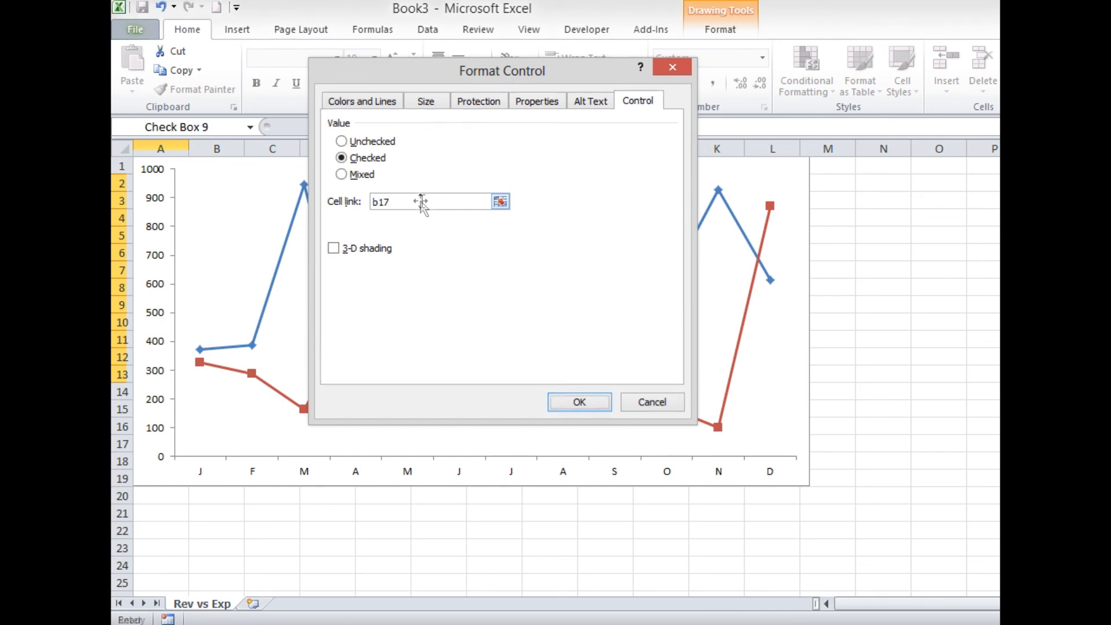
pyautogui.write('b17')
pyautogui.press('Return')
pyautogui.click(577, 171)
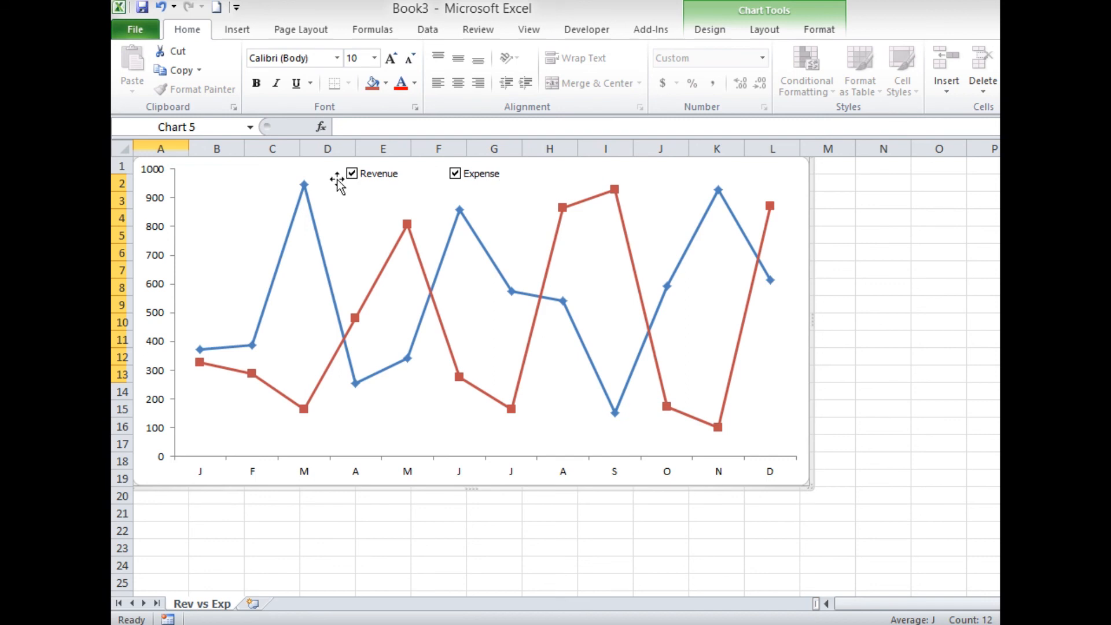
# Step: Test showing and hiding each chart line by toggling the Revenue and Expense check boxes, ending with both ticked
pyautogui.click(385, 184)
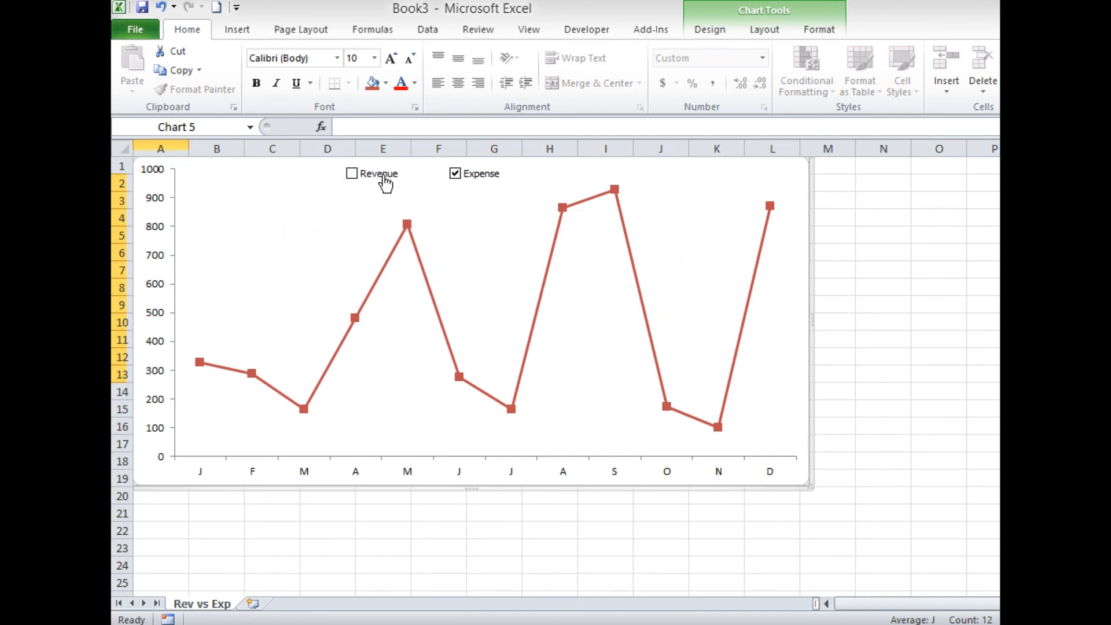
pyautogui.click(467, 185)
pyautogui.click(468, 185)
pyautogui.click(384, 178)
pyautogui.click(469, 184)
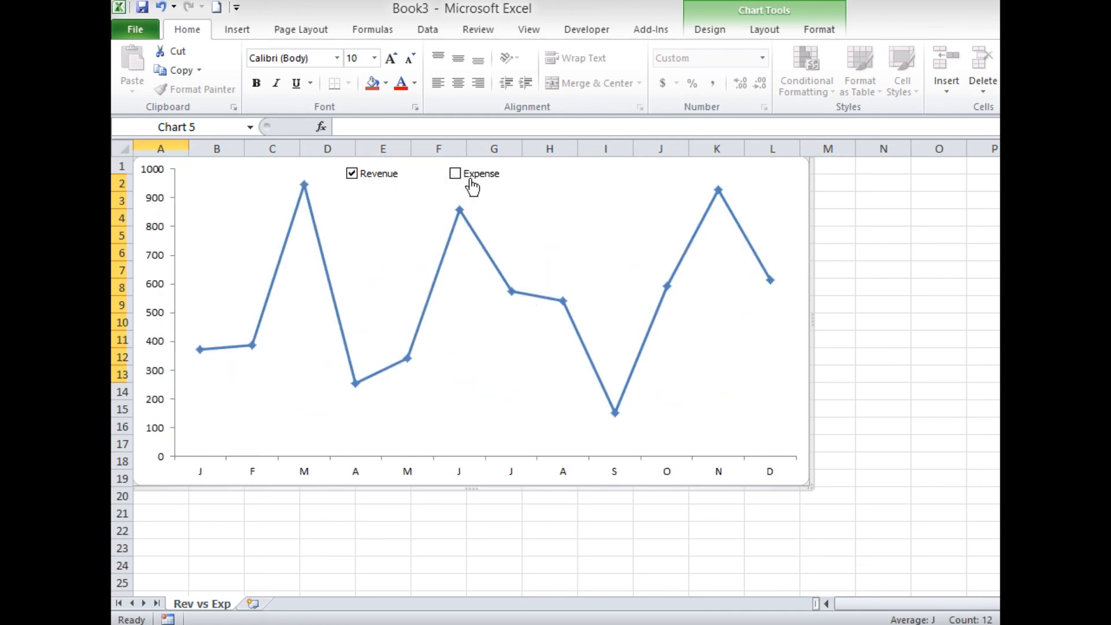
pyautogui.click(383, 180)
pyautogui.click(469, 184)
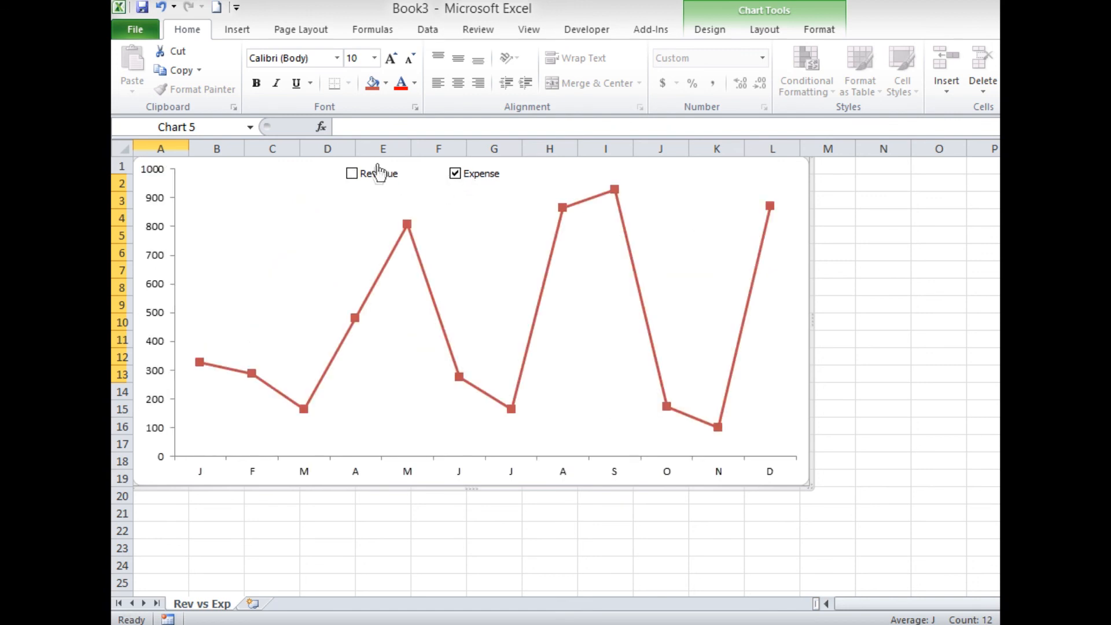
pyautogui.click(377, 183)
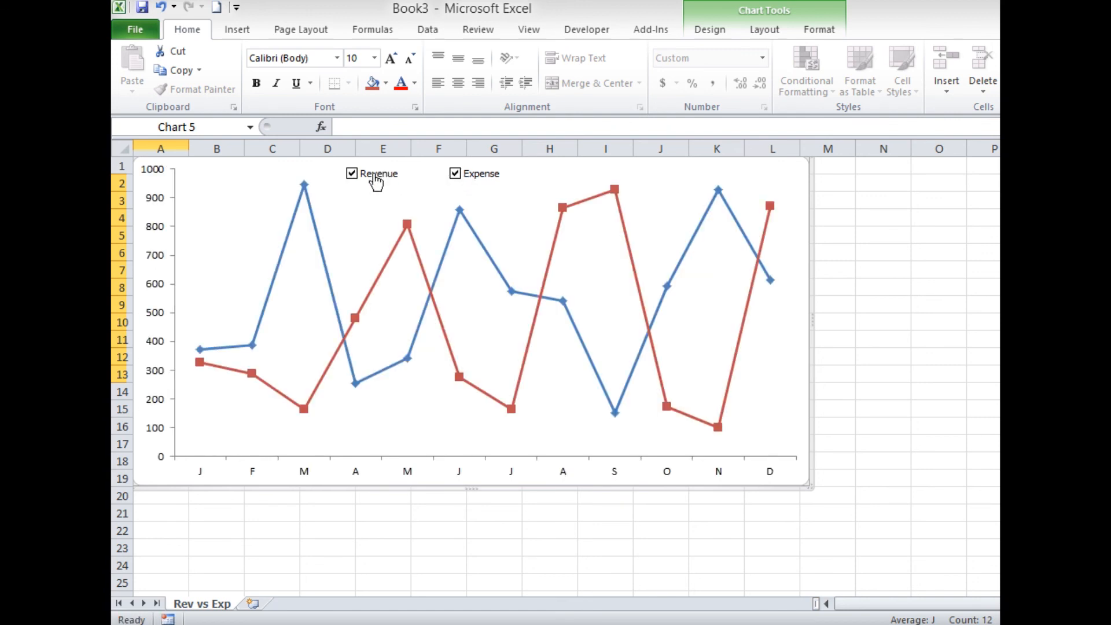